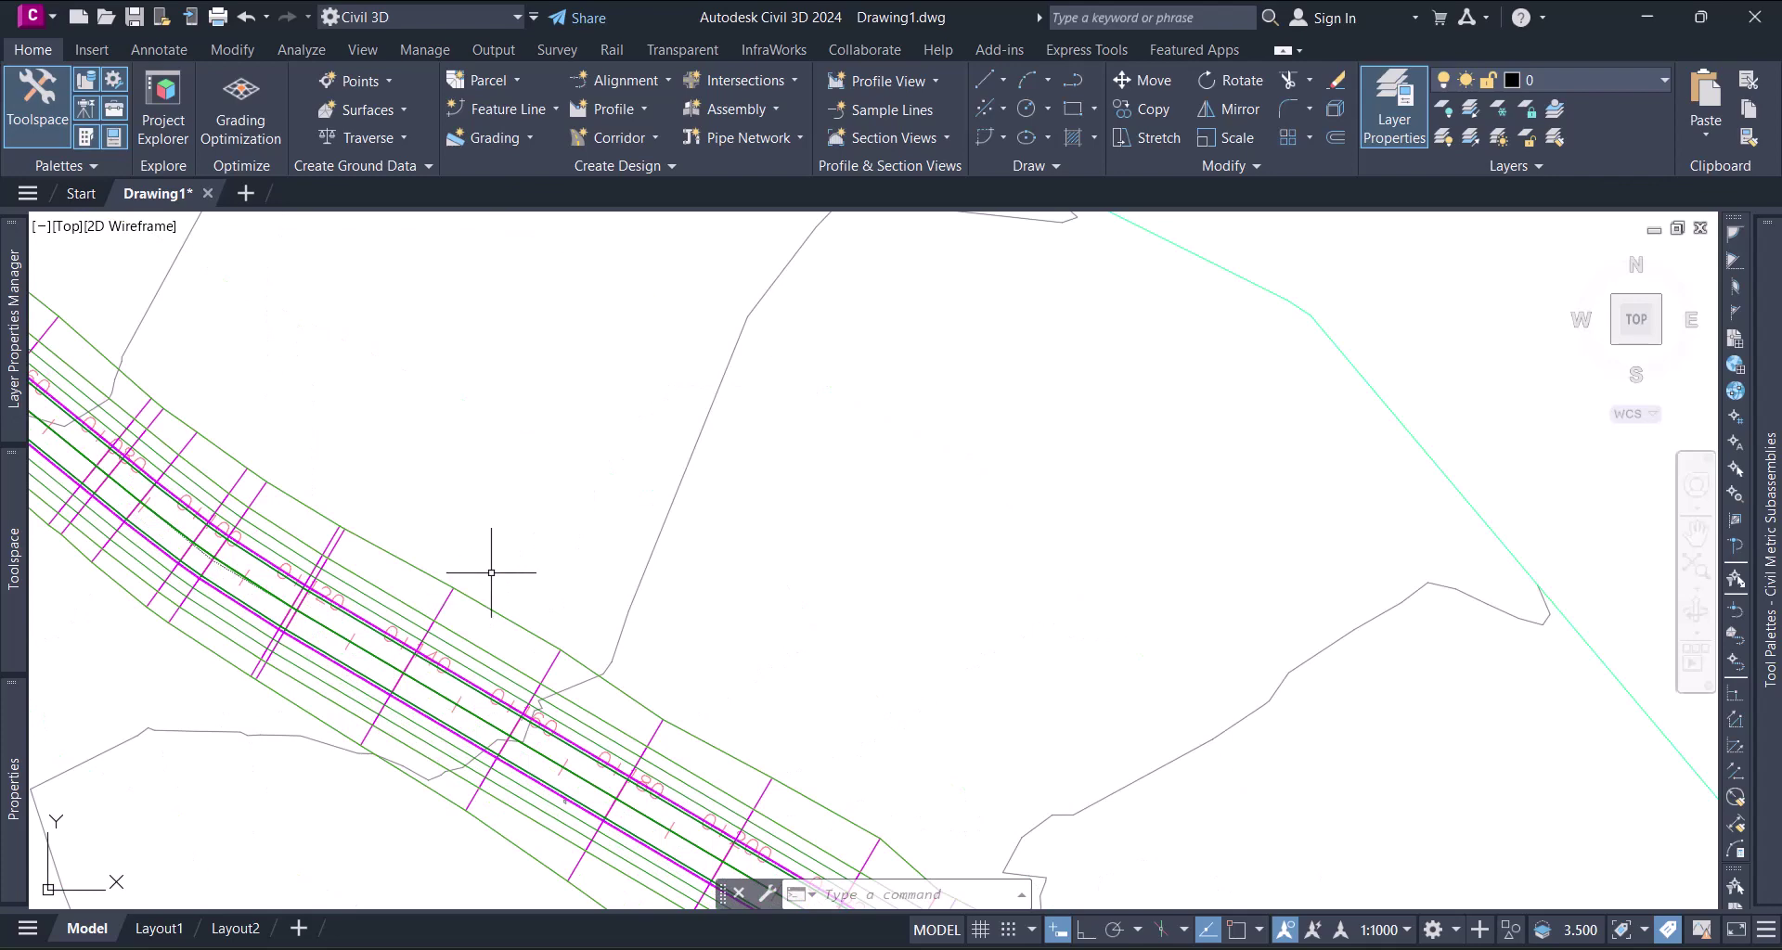
Inspect the road corridor Tut_cor in 3D in the Object Viewer, close the viewer and clear the selection.
scroll(504, 533, "down", 2)
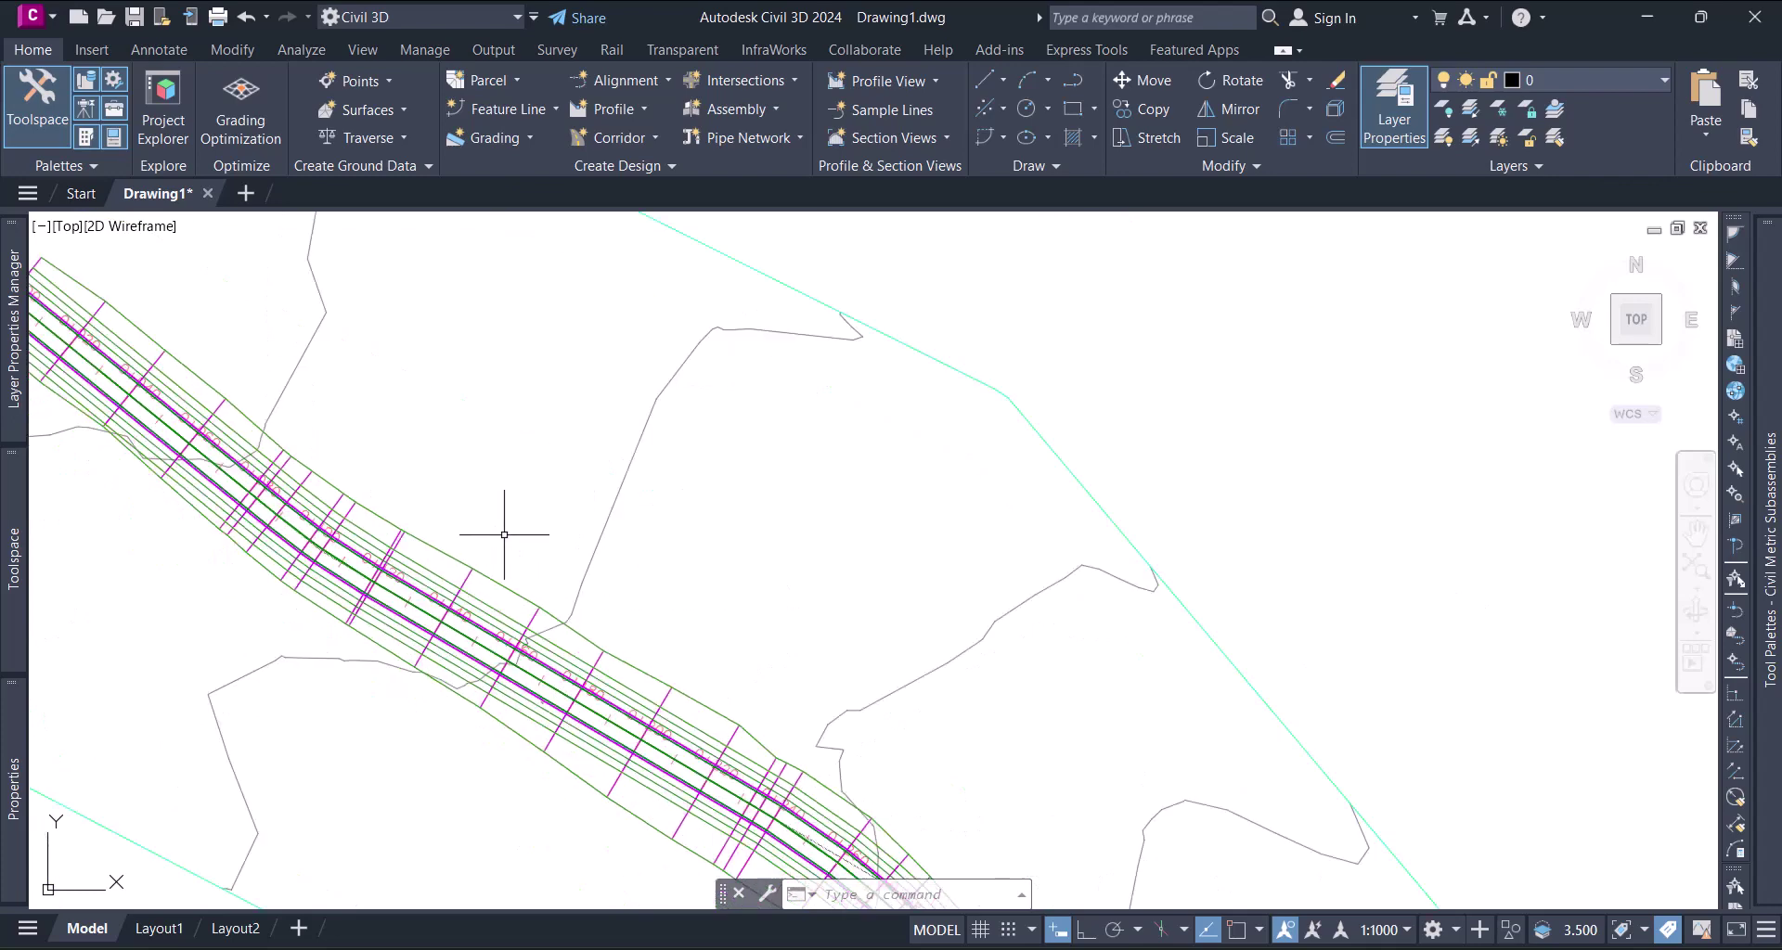
scroll(504, 533, "down", 2)
left_click(464, 543)
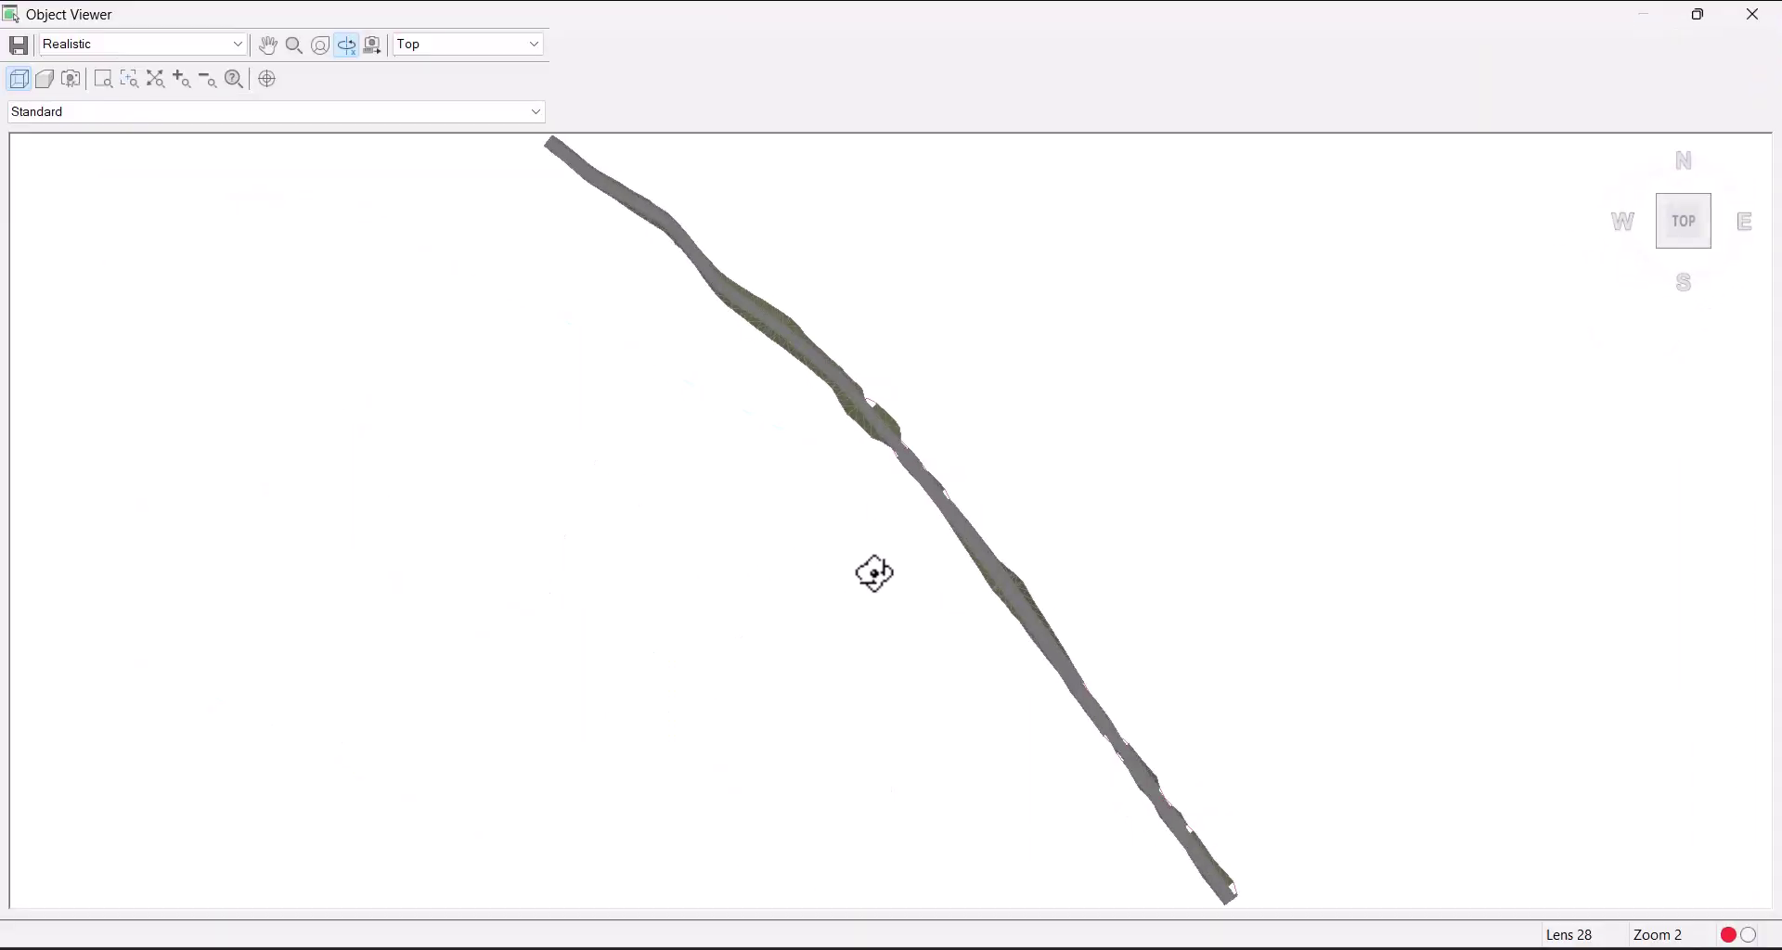
left_click_drag(860, 480, 854, 401)
scroll(867, 397, "up", 6)
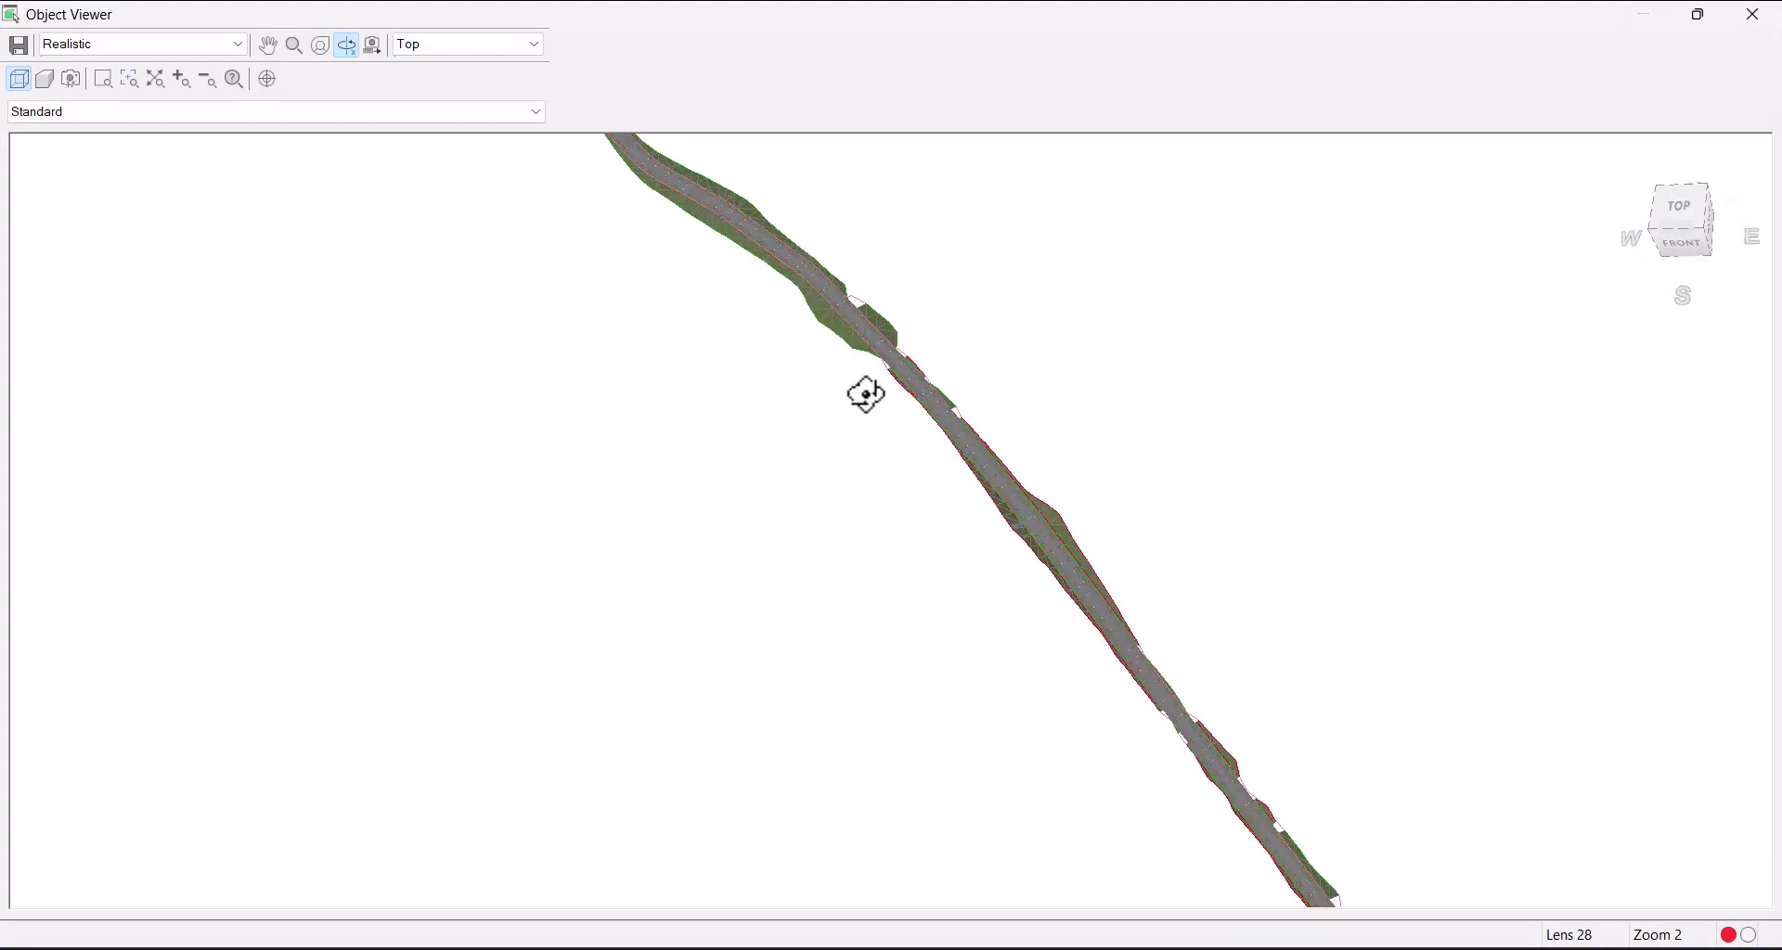
middle_click_drag(1166, 414, 465, 728)
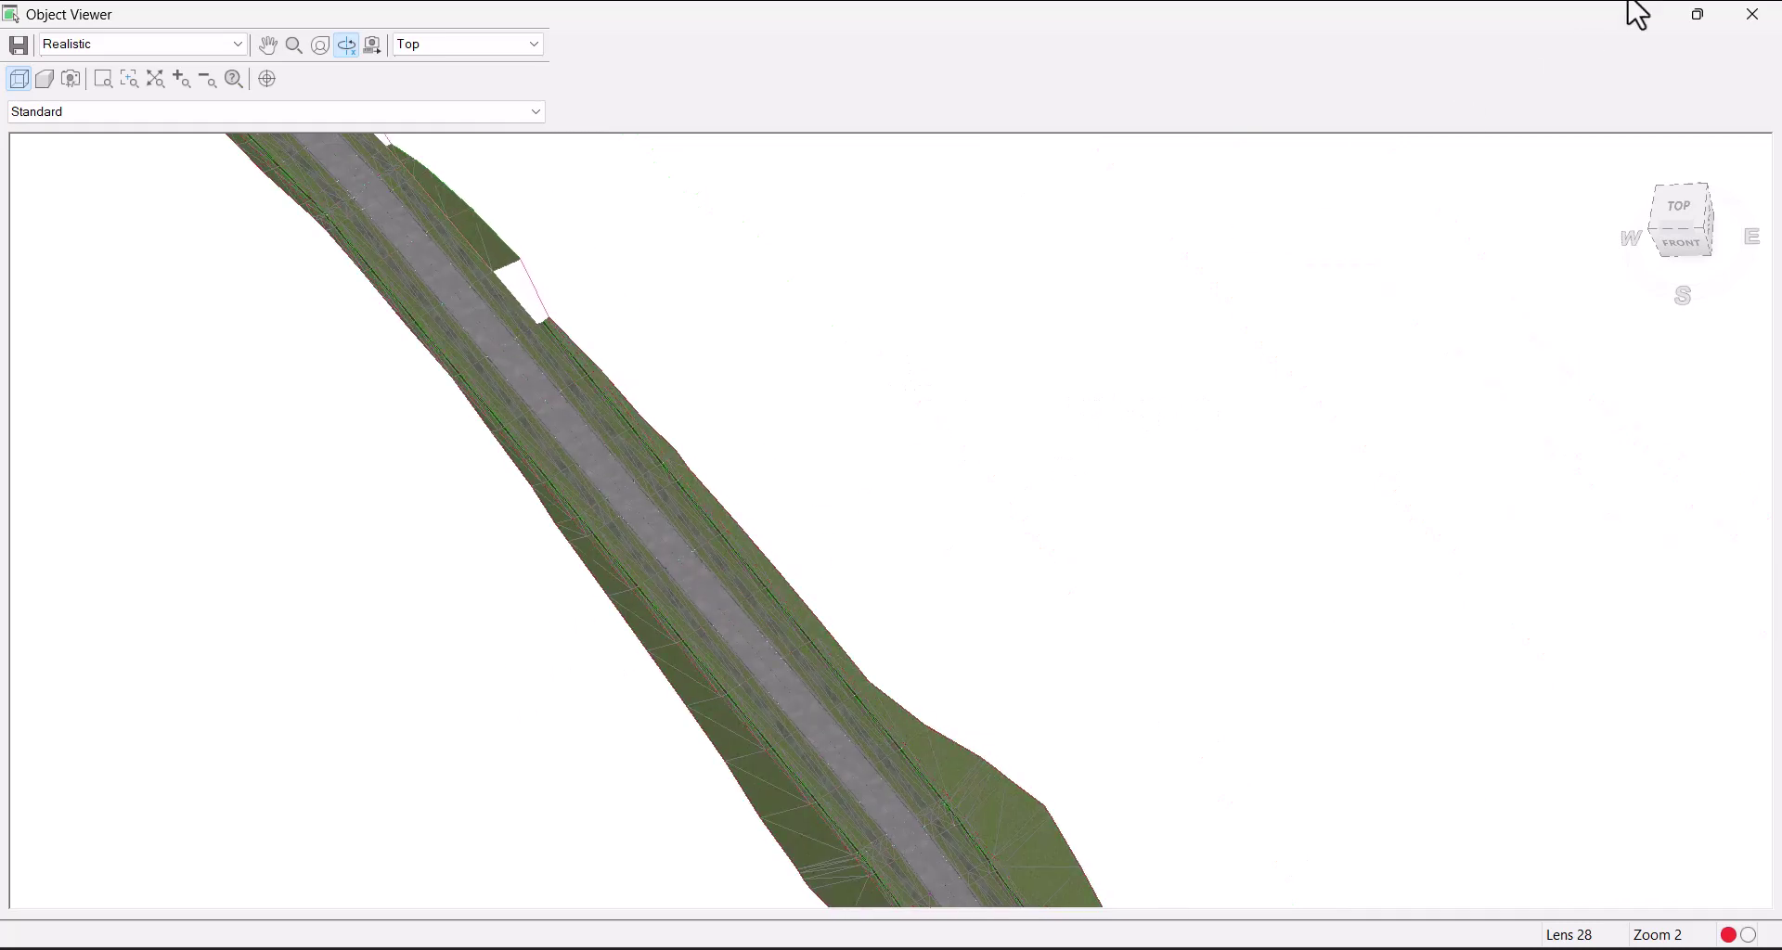
left_click(1753, 14)
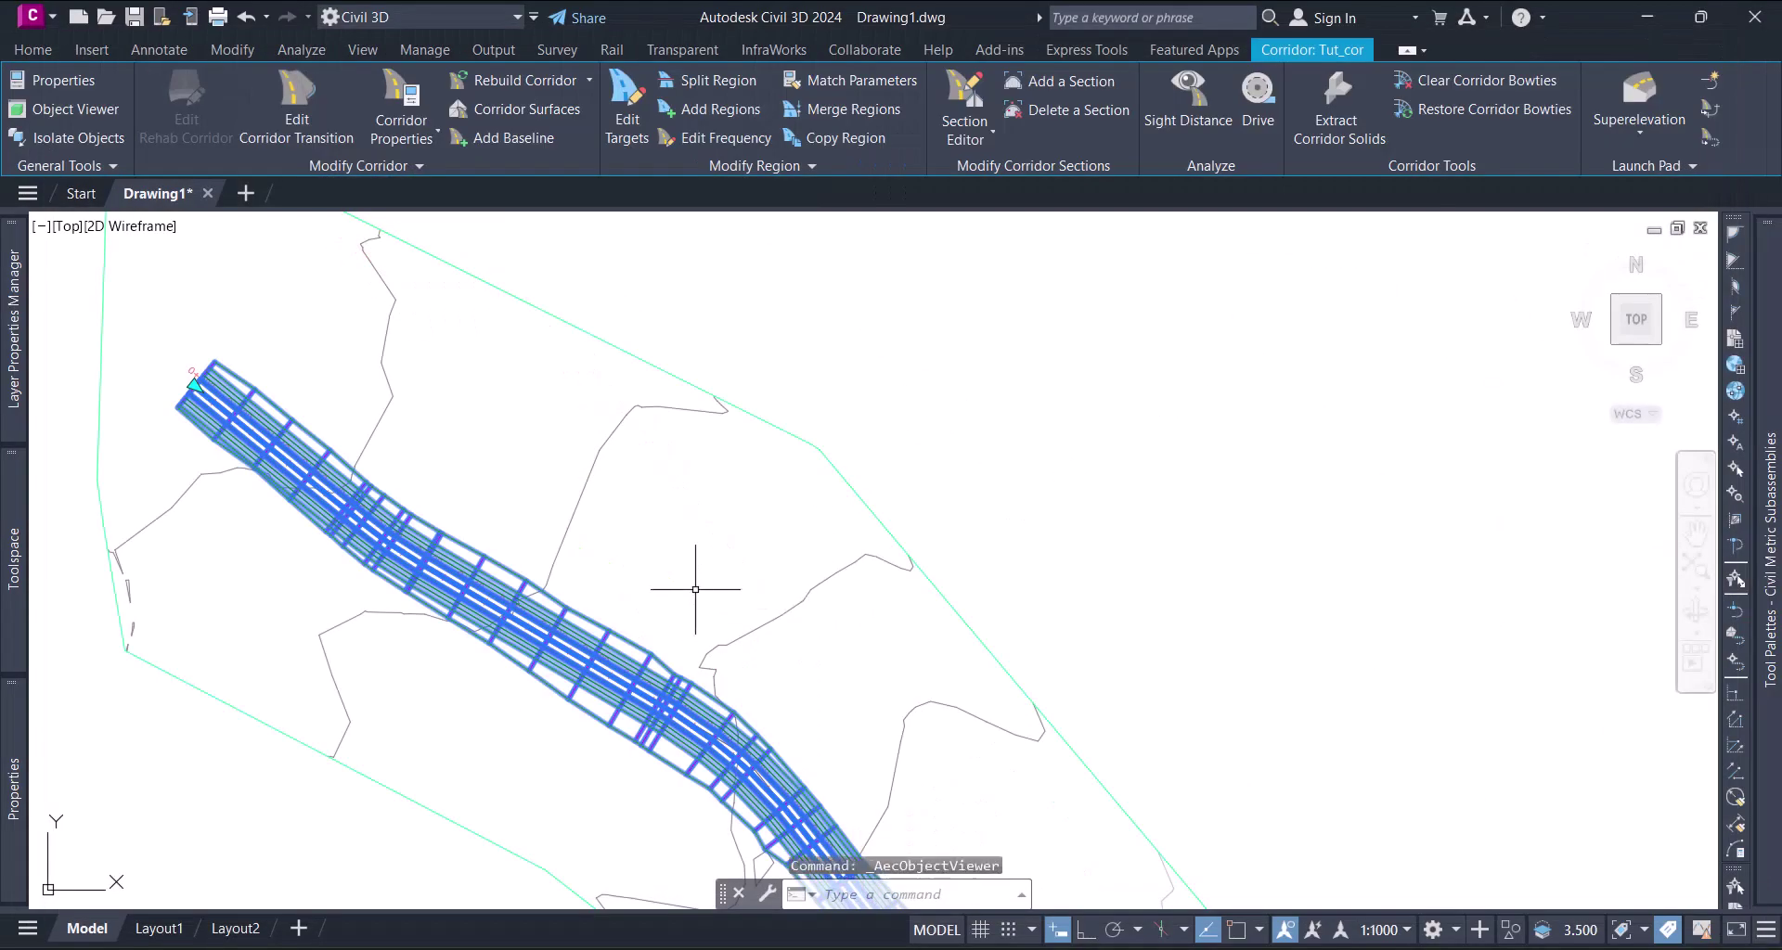
left_click(687, 561)
key("Escape")
Examine the corridor in plan, the profile view above it and the start of the alignment.
scroll(506, 486, "down", 3)
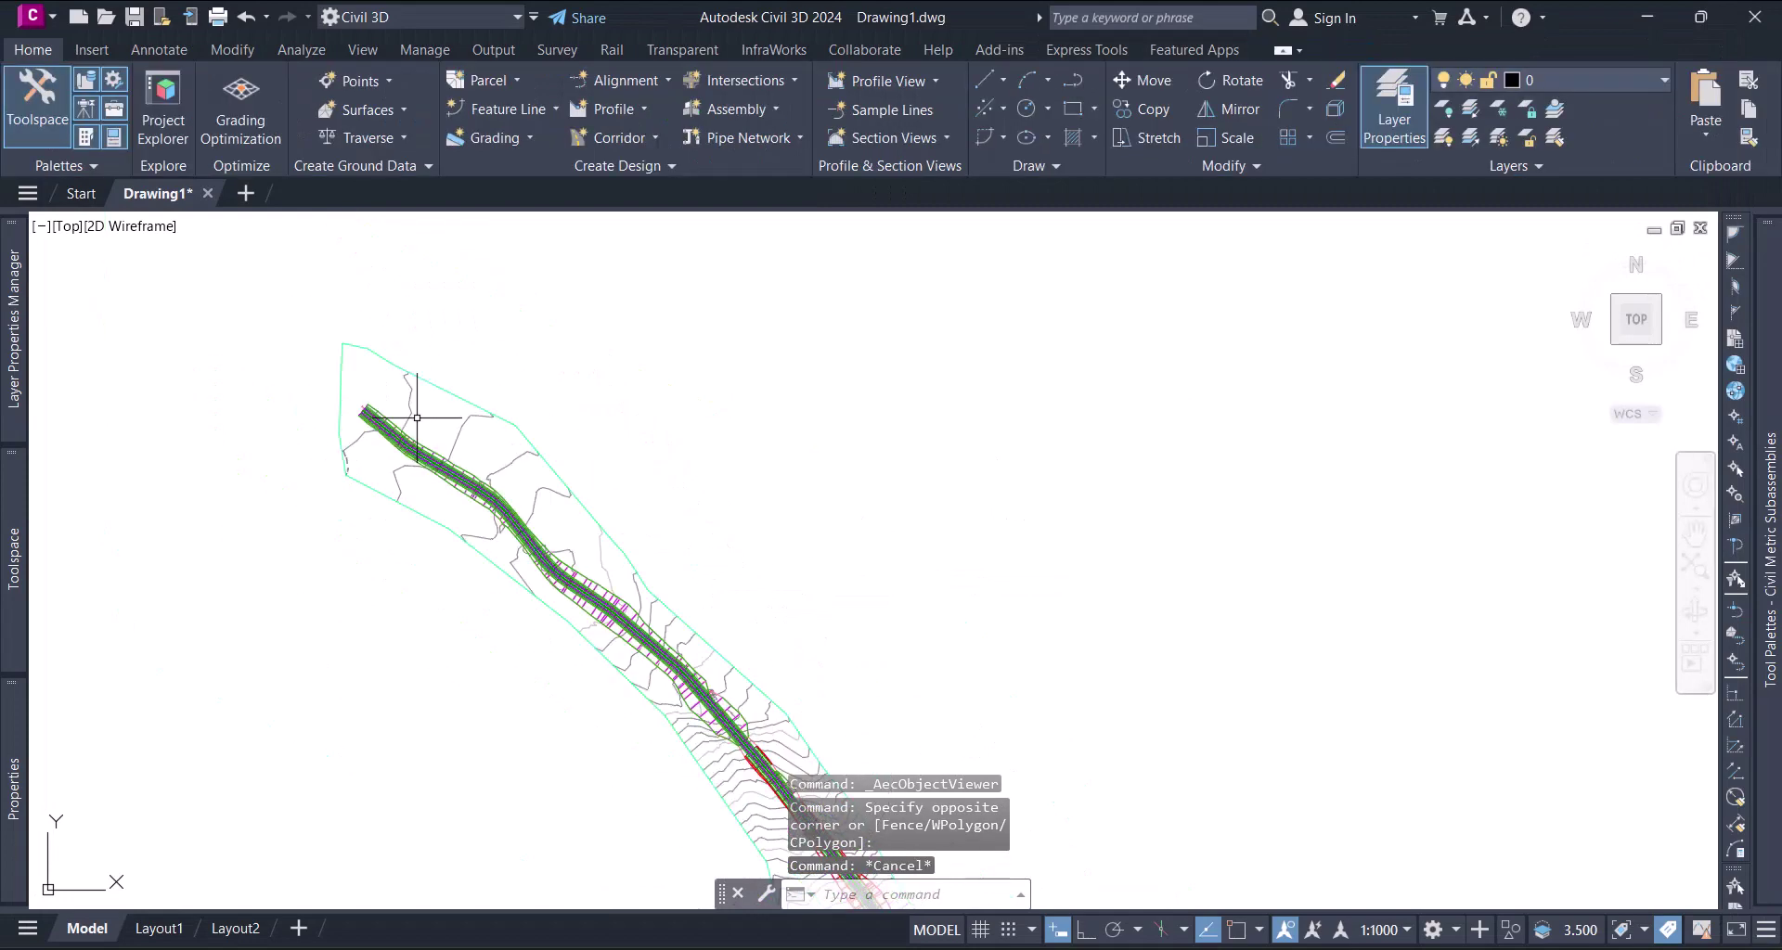
scroll(491, 486, "up", 5)
scroll(491, 486, "down", 6)
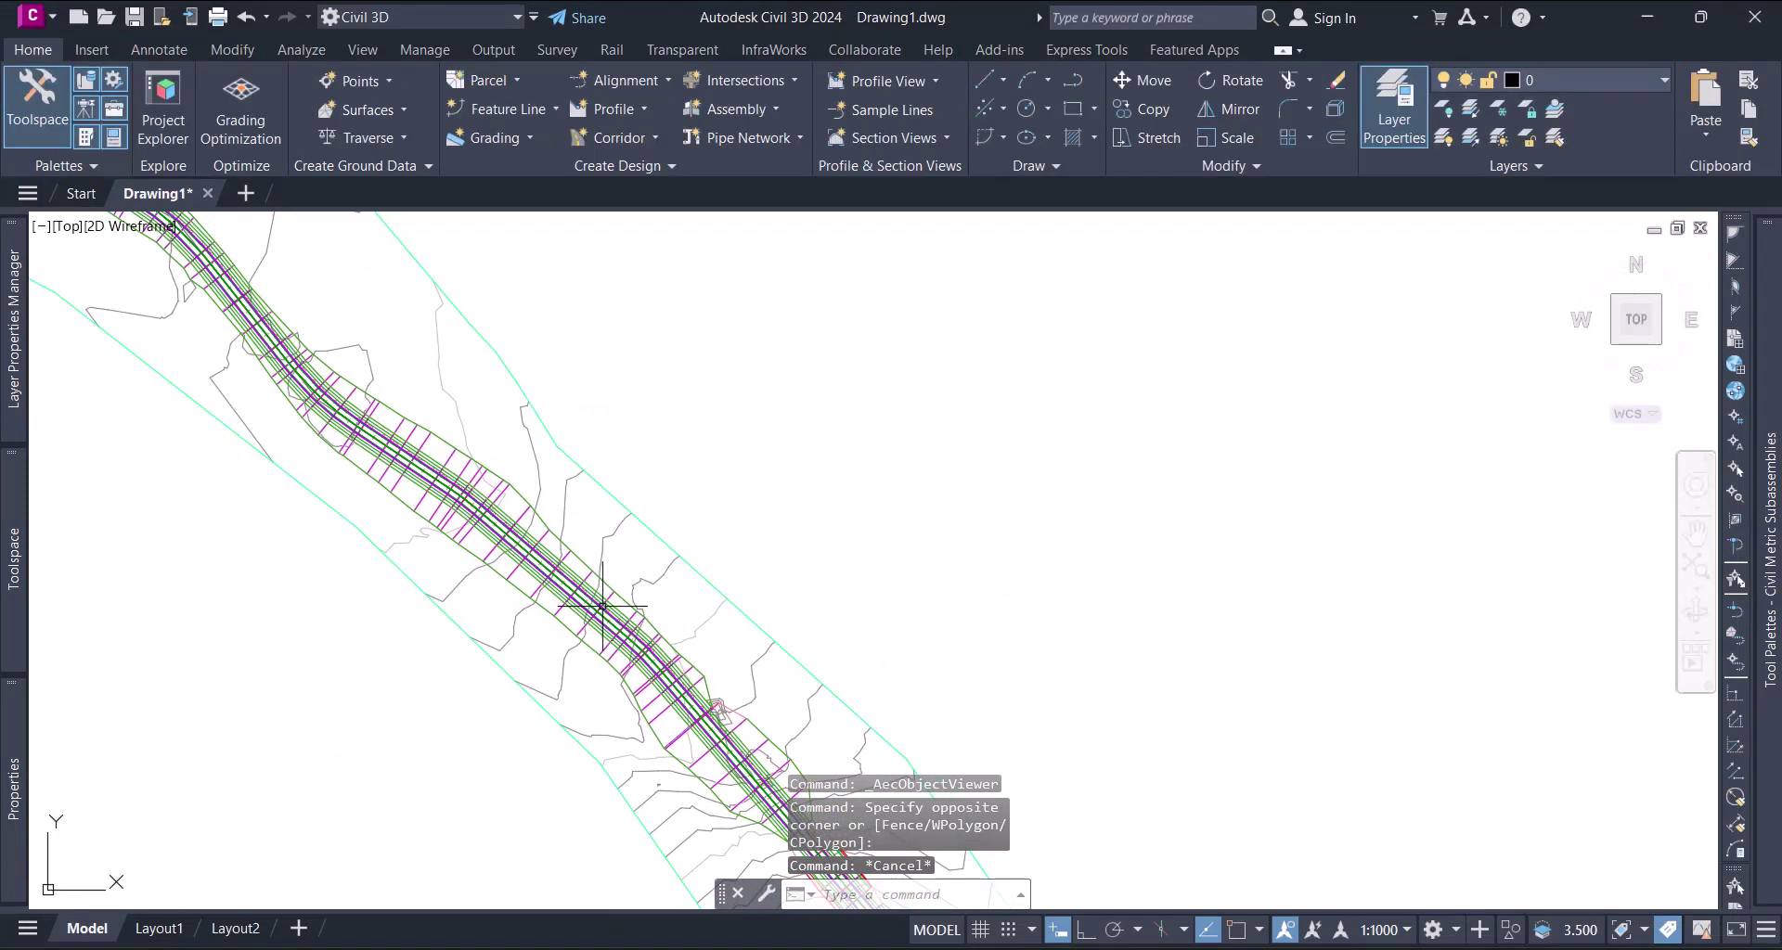
scroll(540, 530, "down", 2)
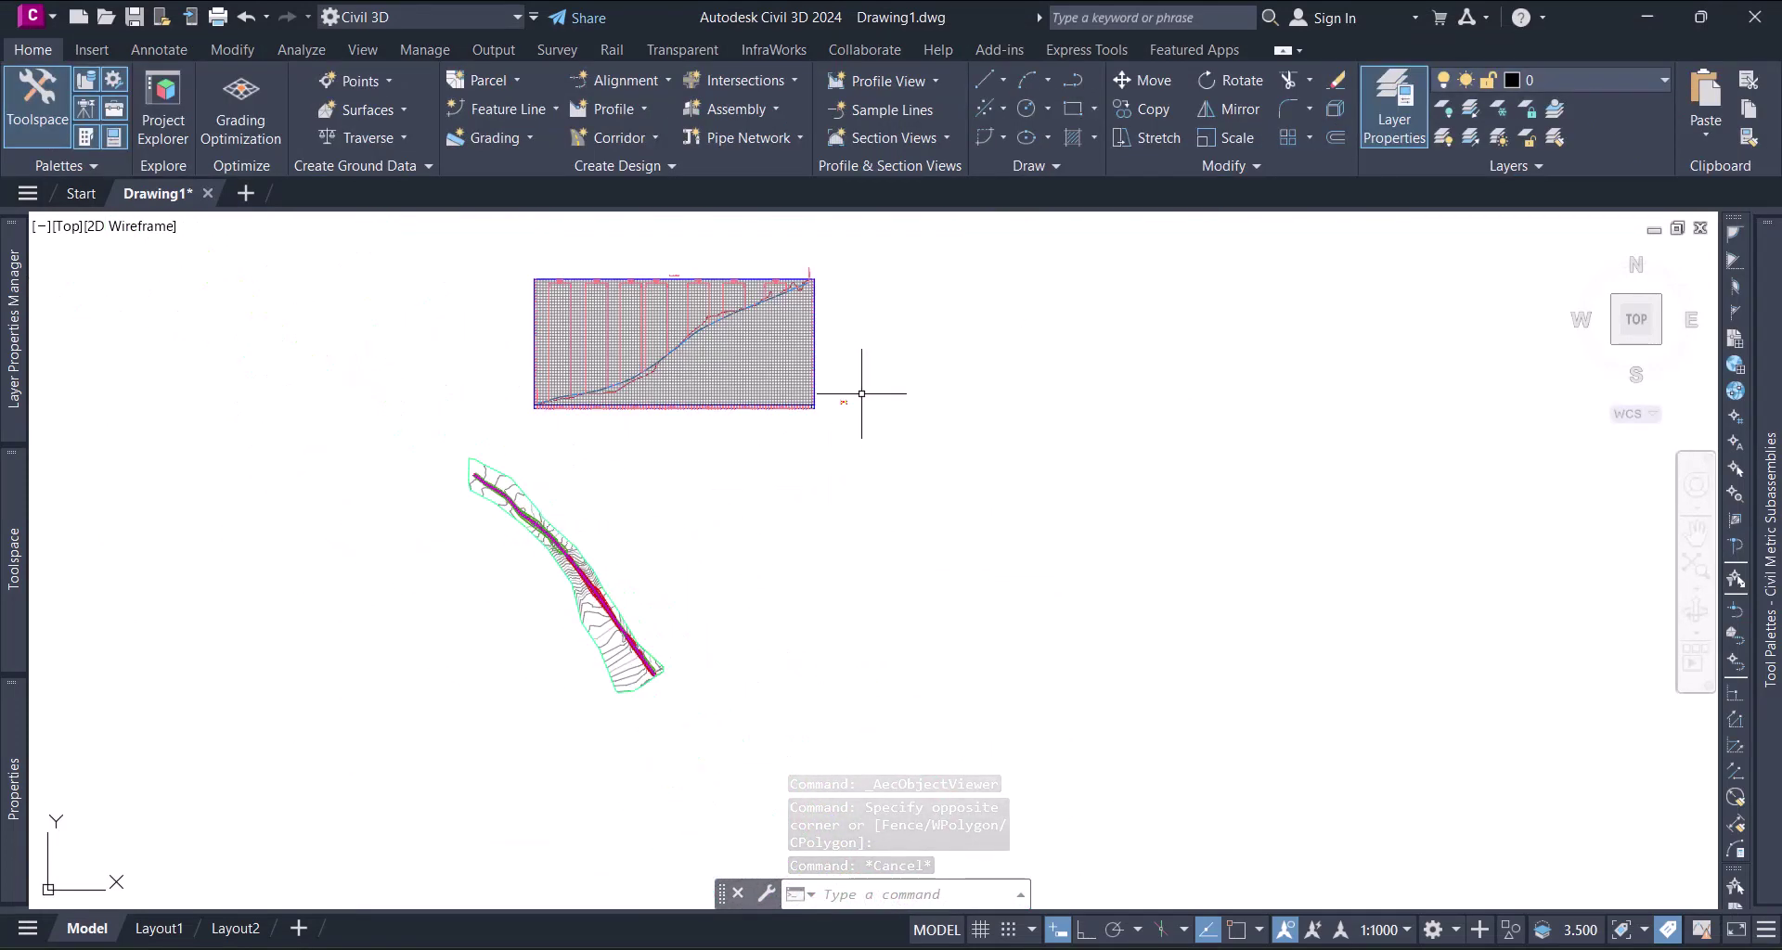
scroll(816, 398, "up", 6)
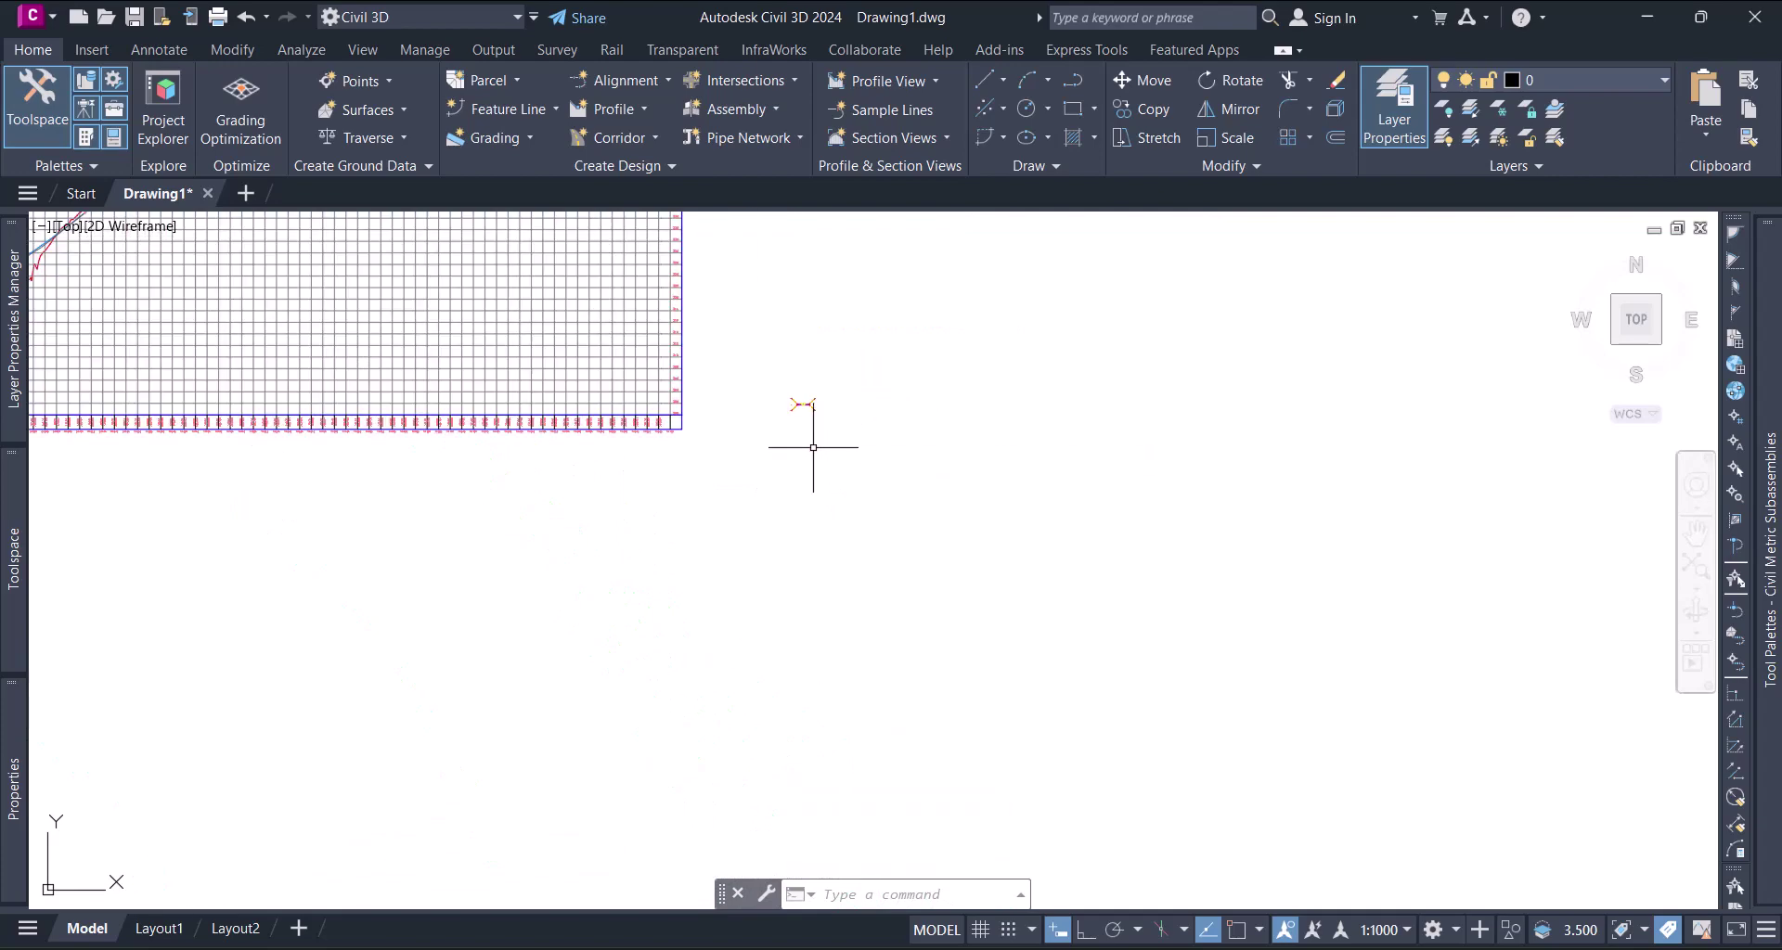
scroll(813, 448, "down", 4)
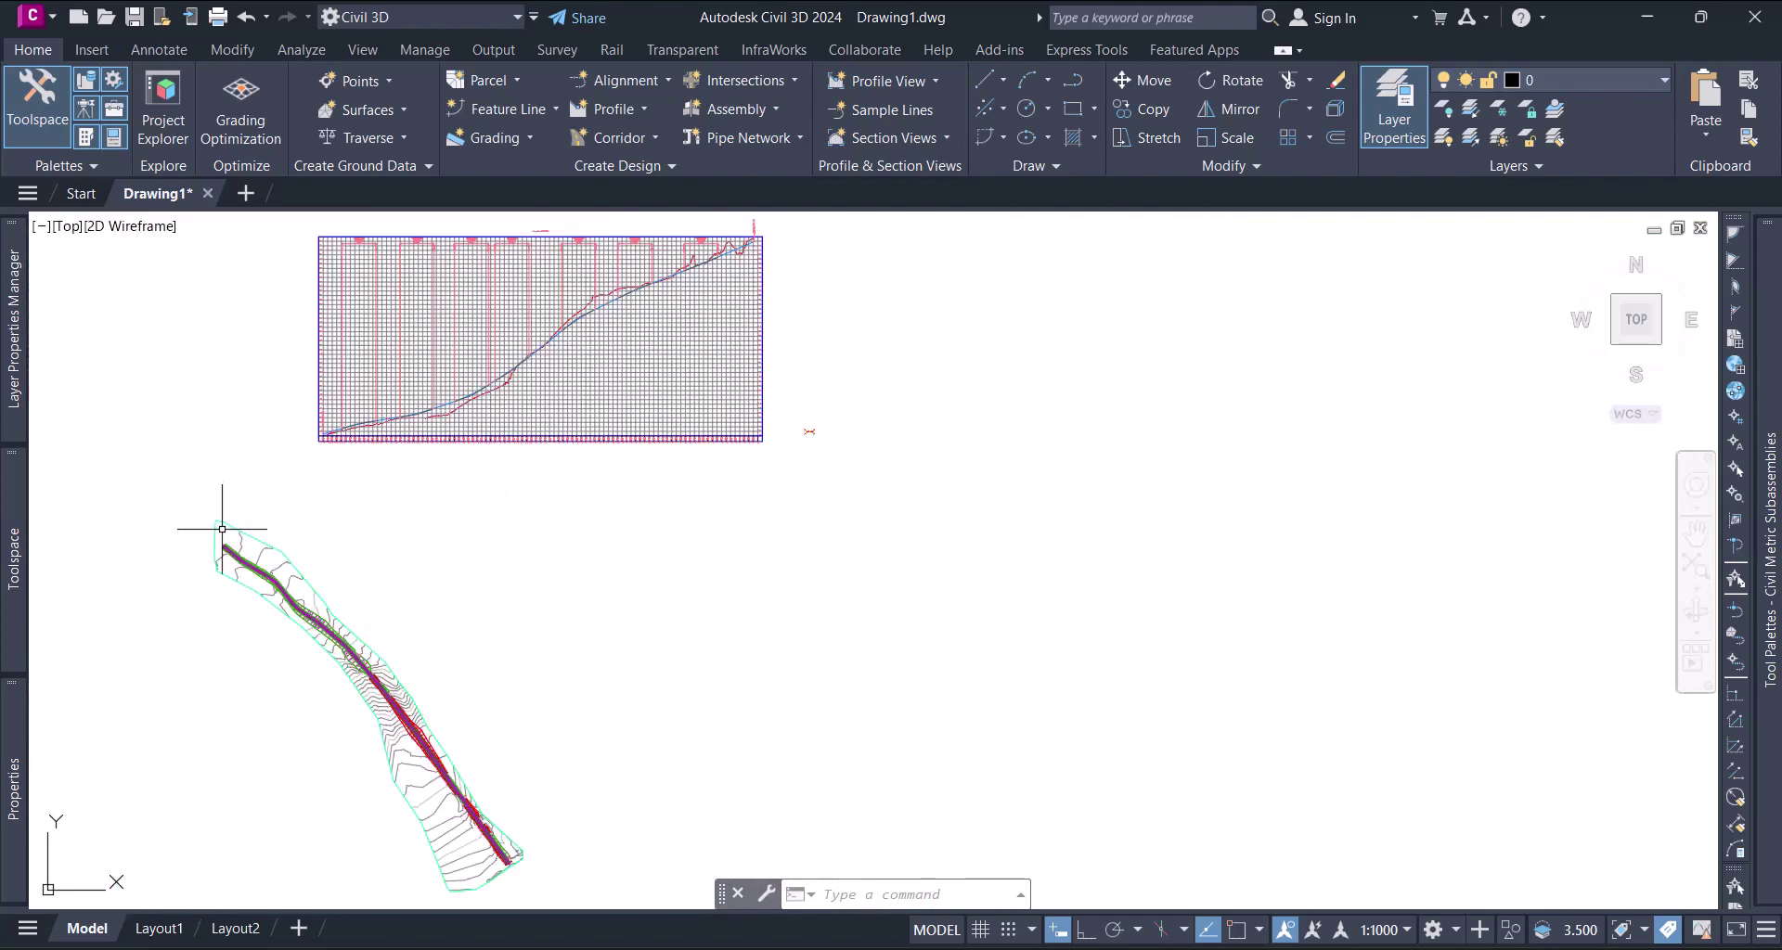
scroll(226, 545, "up", 4)
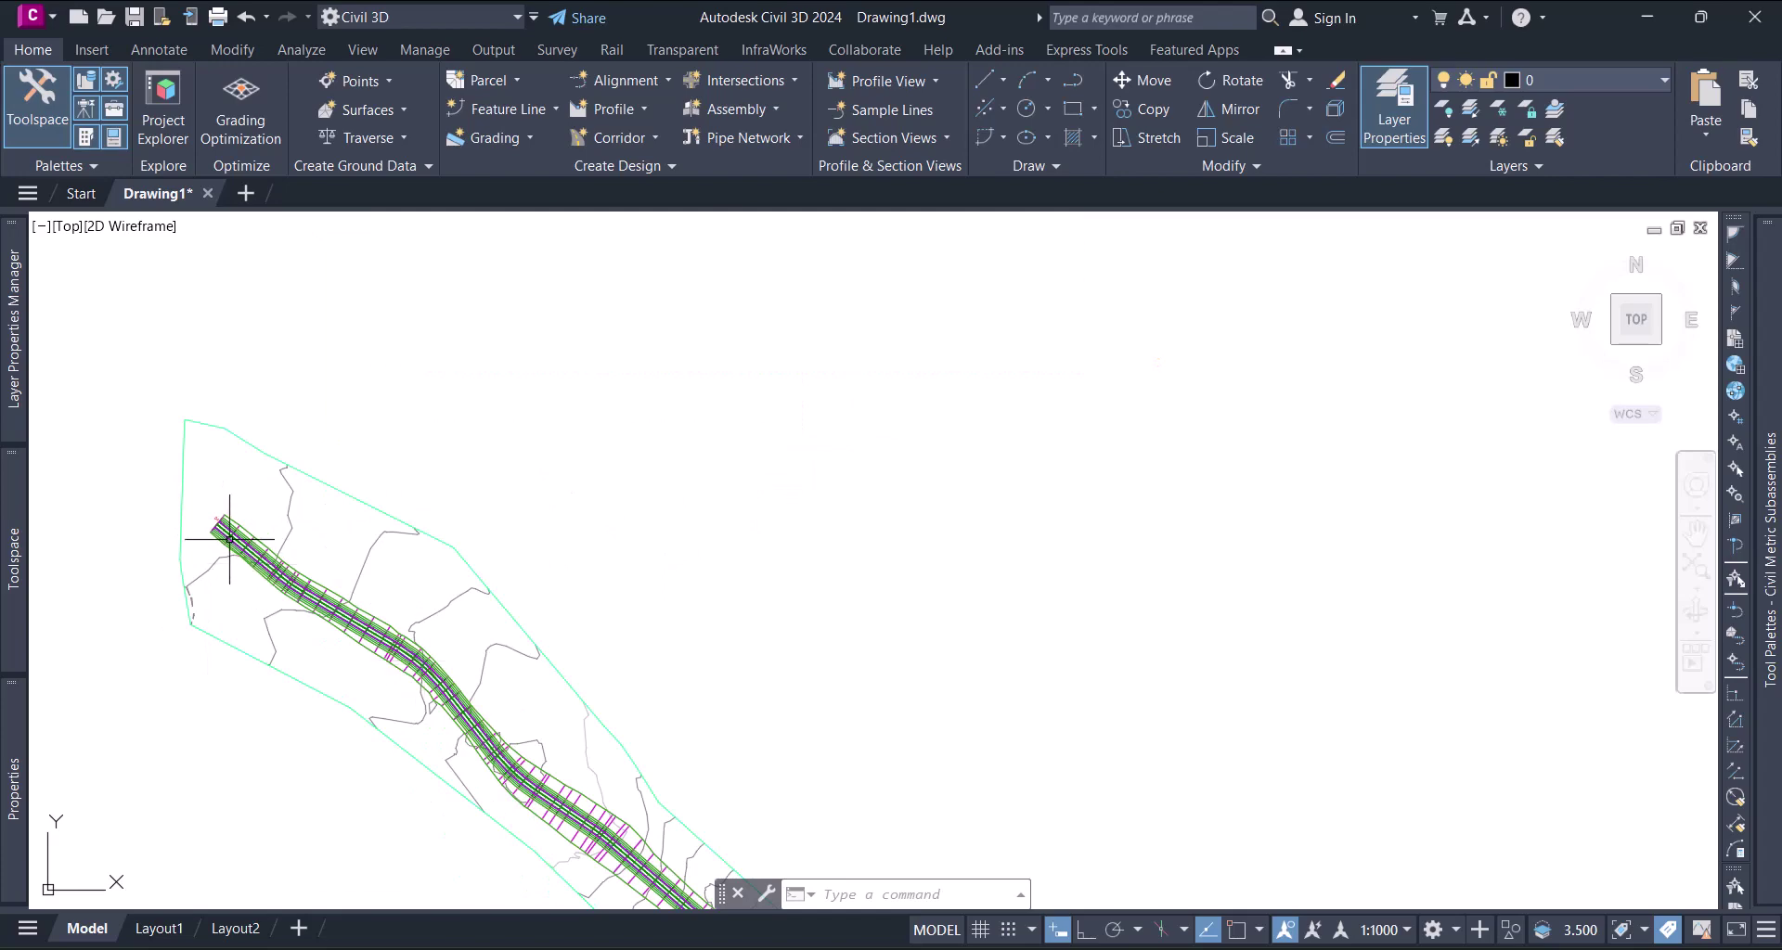
scroll(238, 536, "up", 5)
scroll(271, 560, "down", 5)
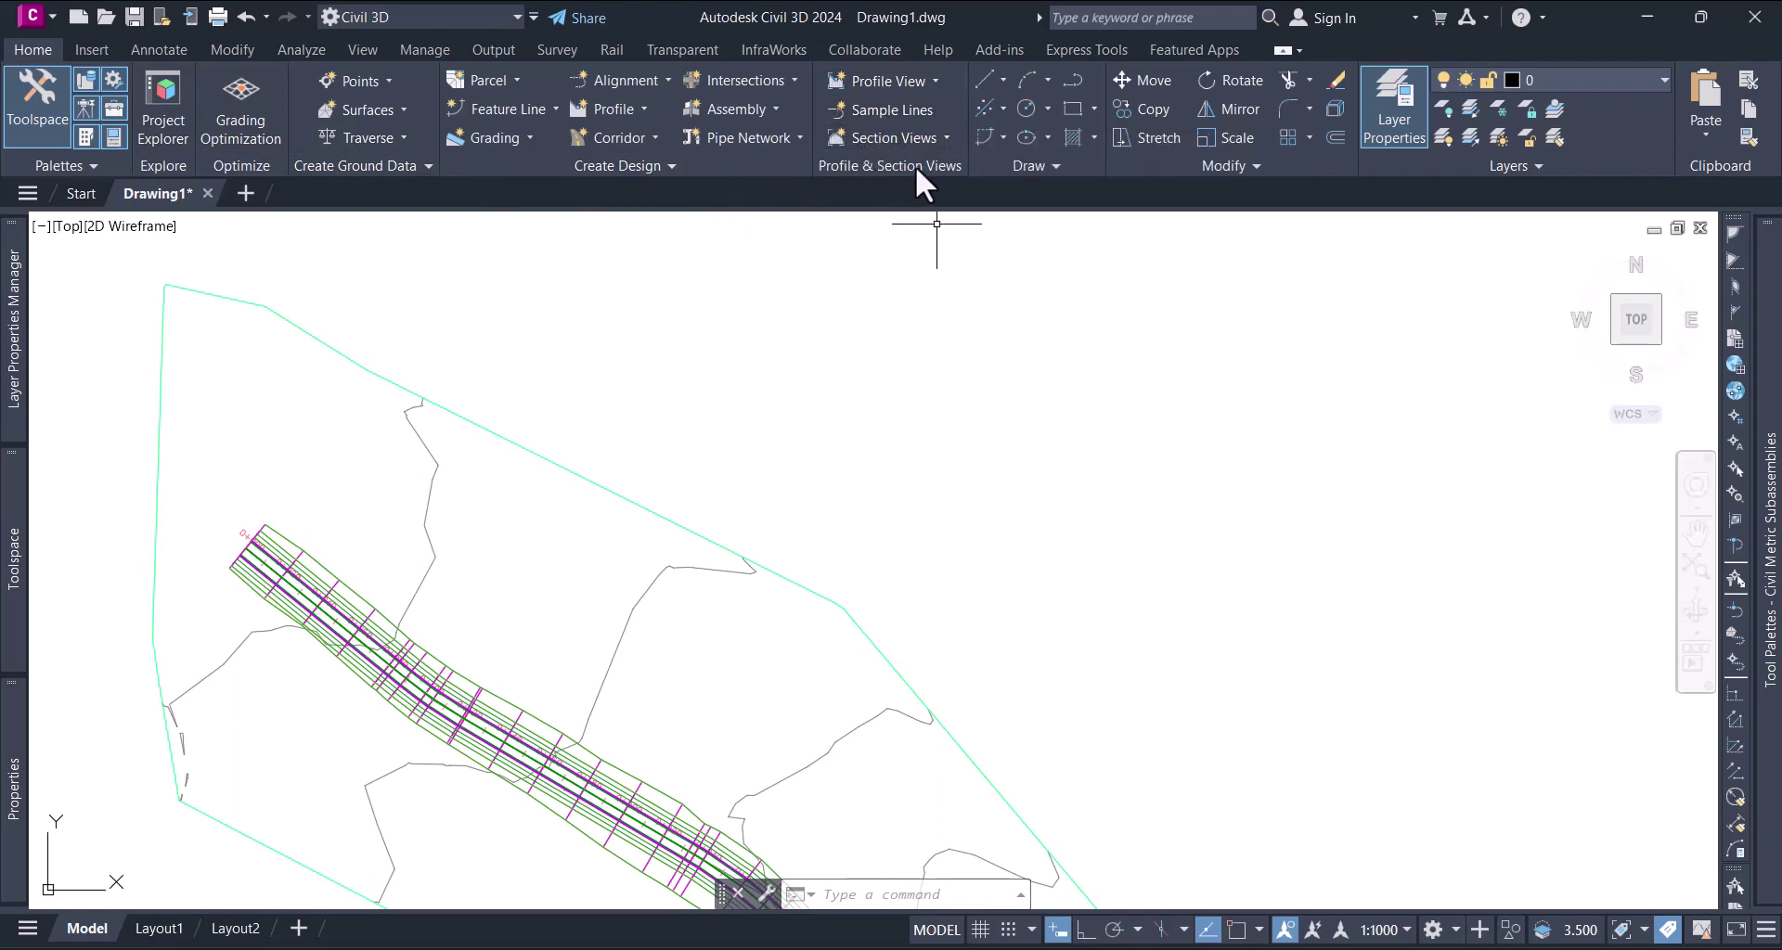
Create a sample line group named Tut_algn on the Tut_align alignment with the Road Sample Line style.
left_click(892, 107)
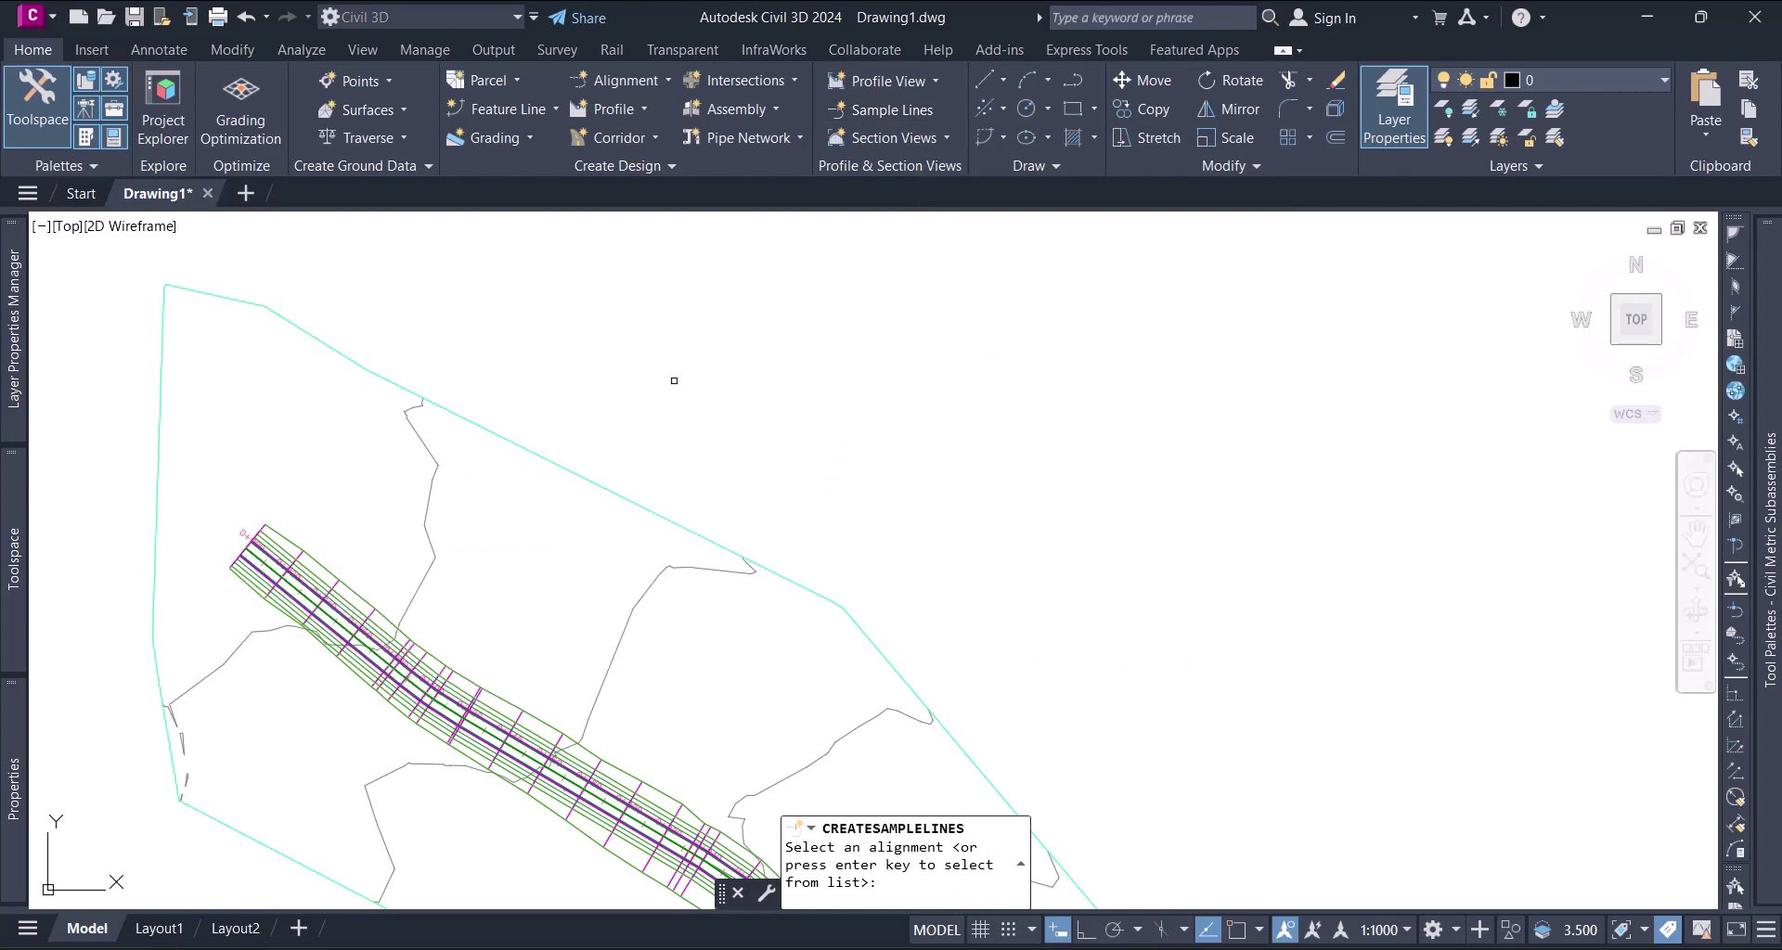
key("Return")
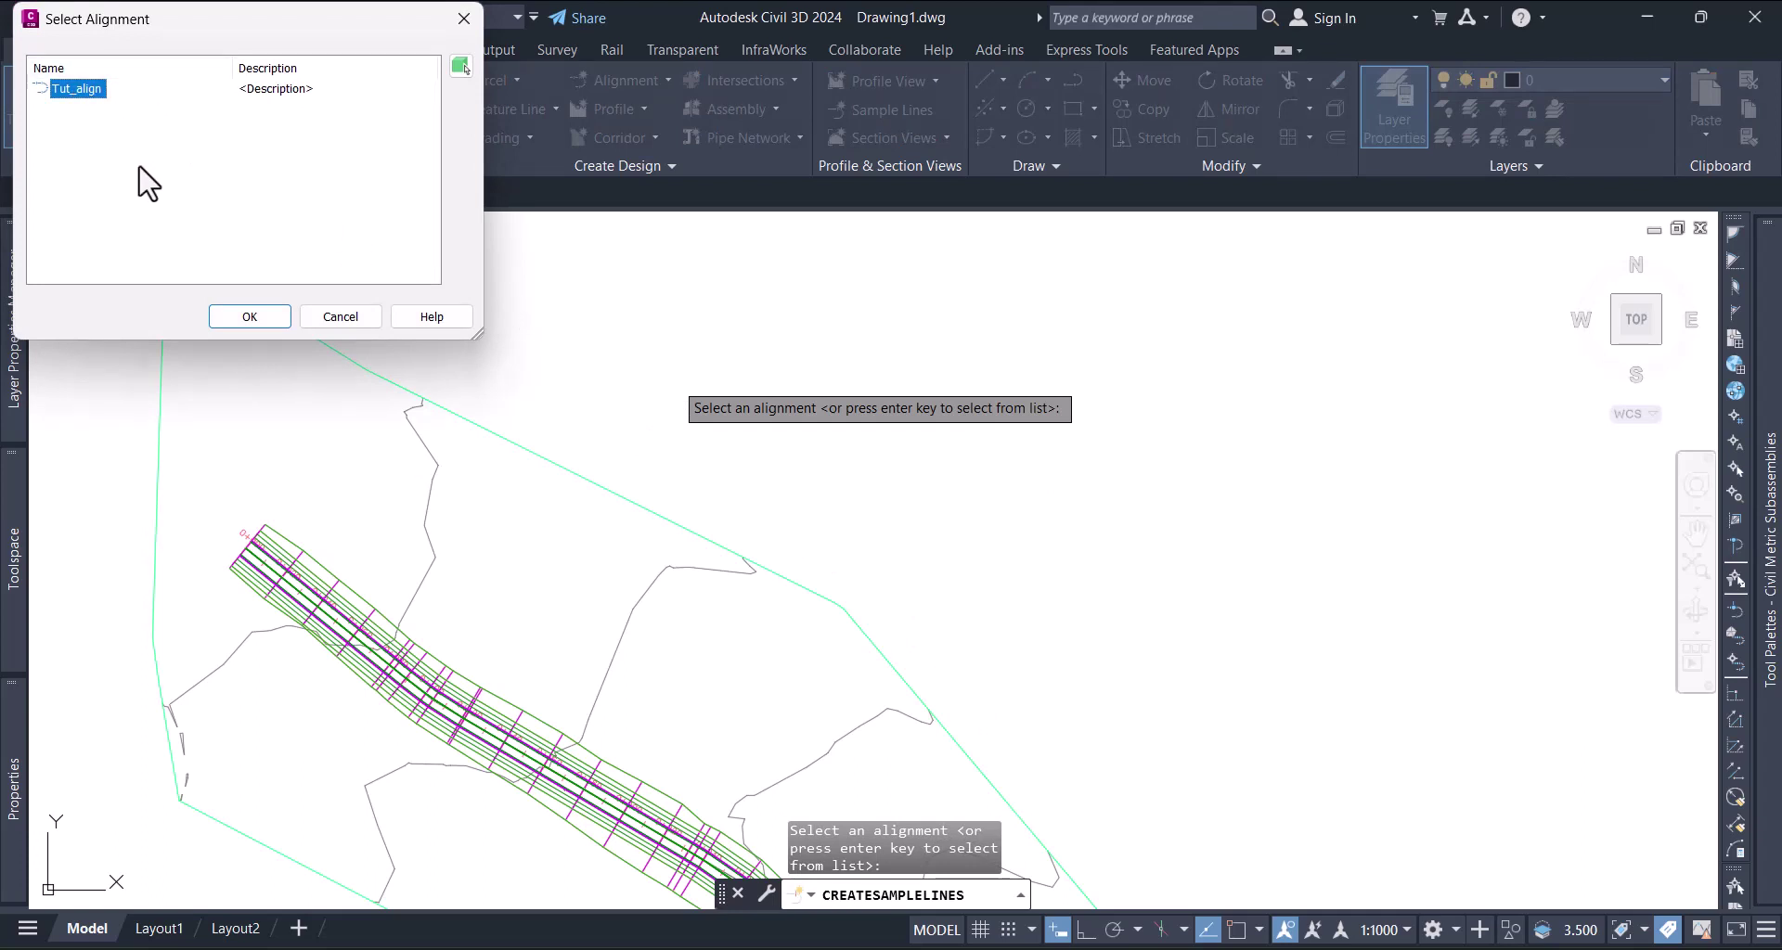
left_click(257, 314)
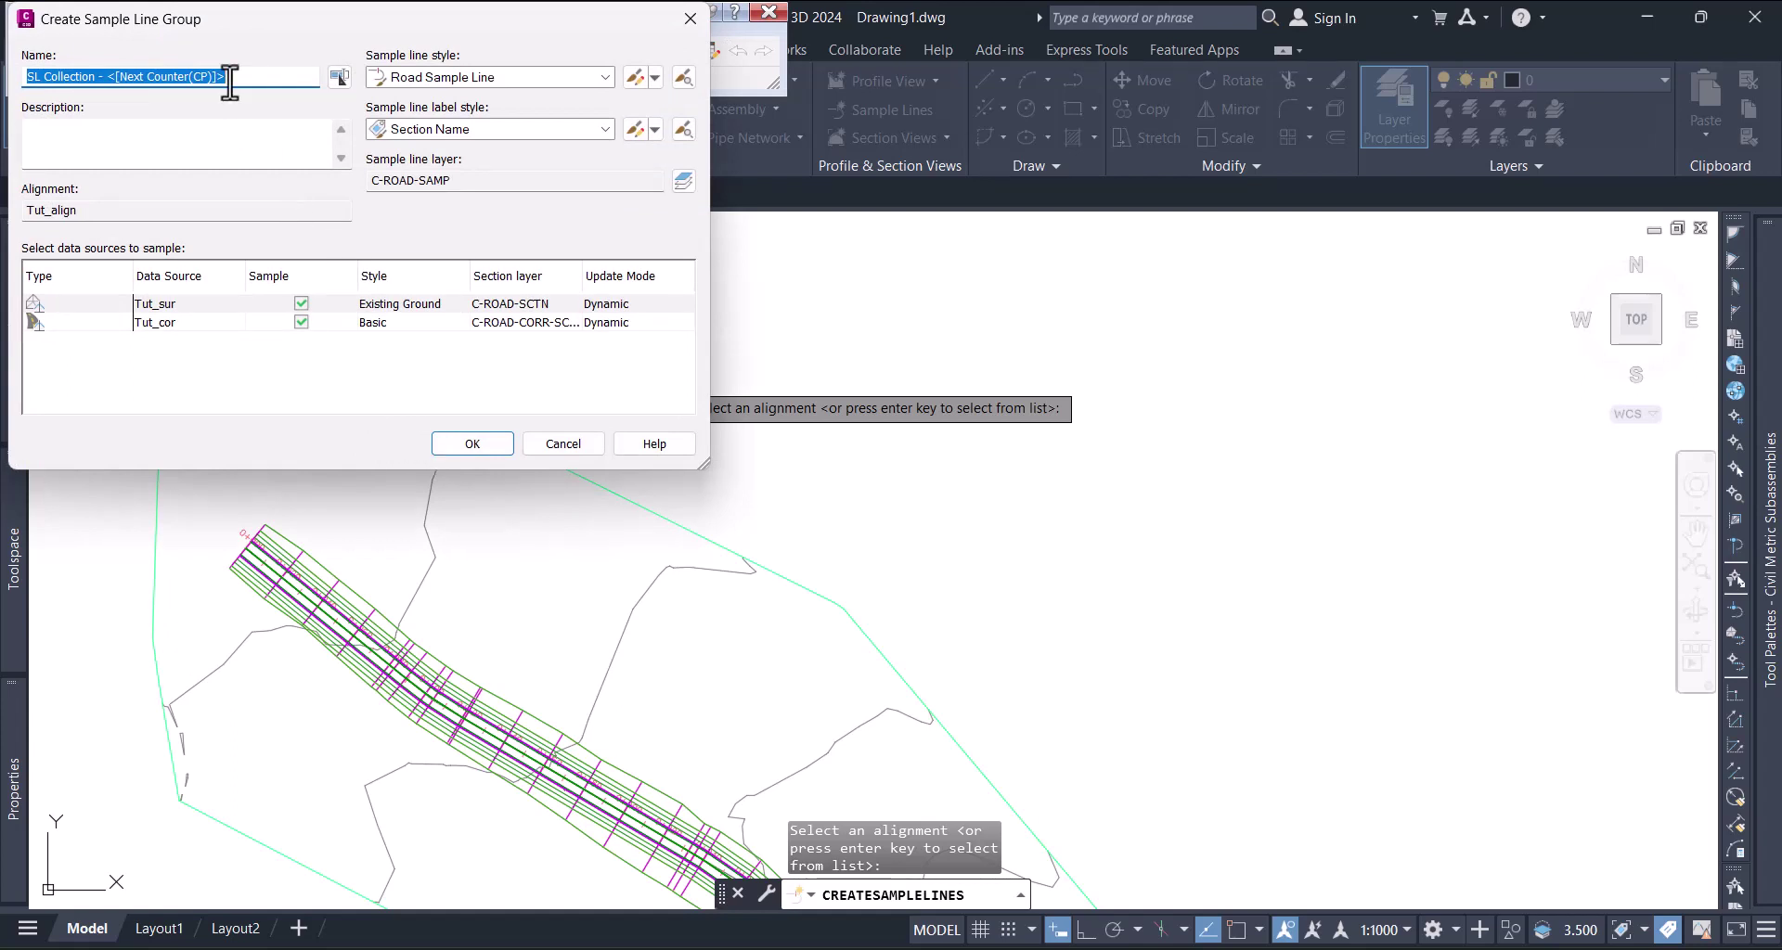
key("BackSpace")
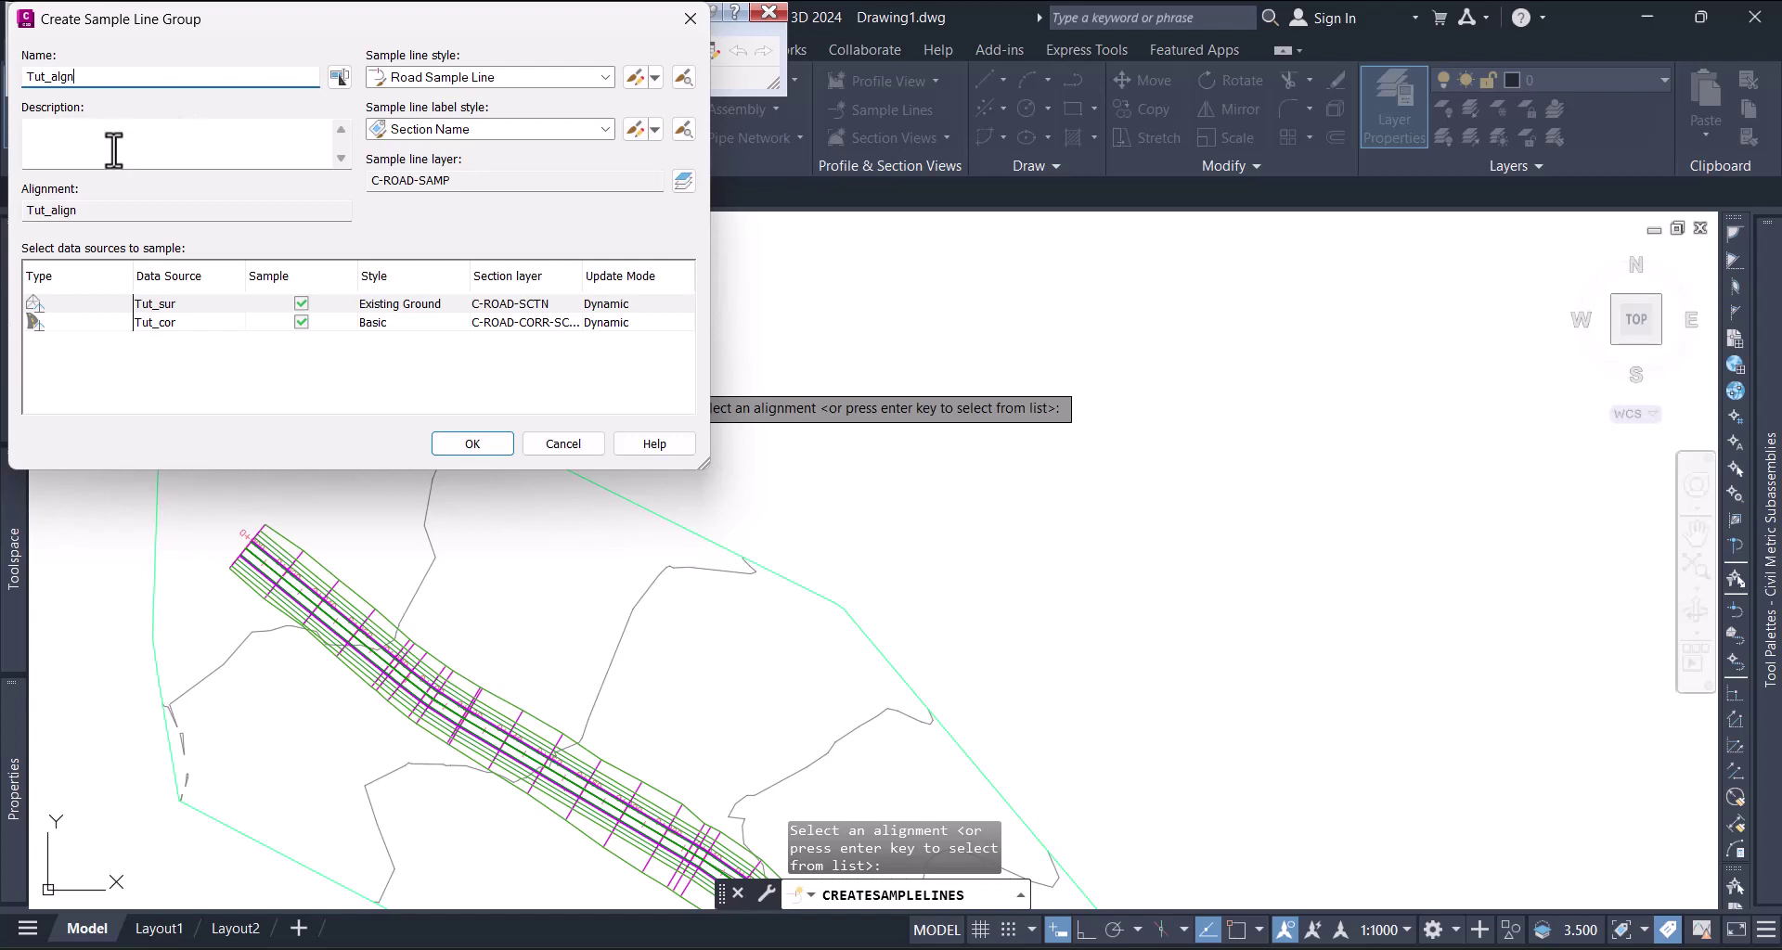
left_click(426, 72)
left_click(426, 72)
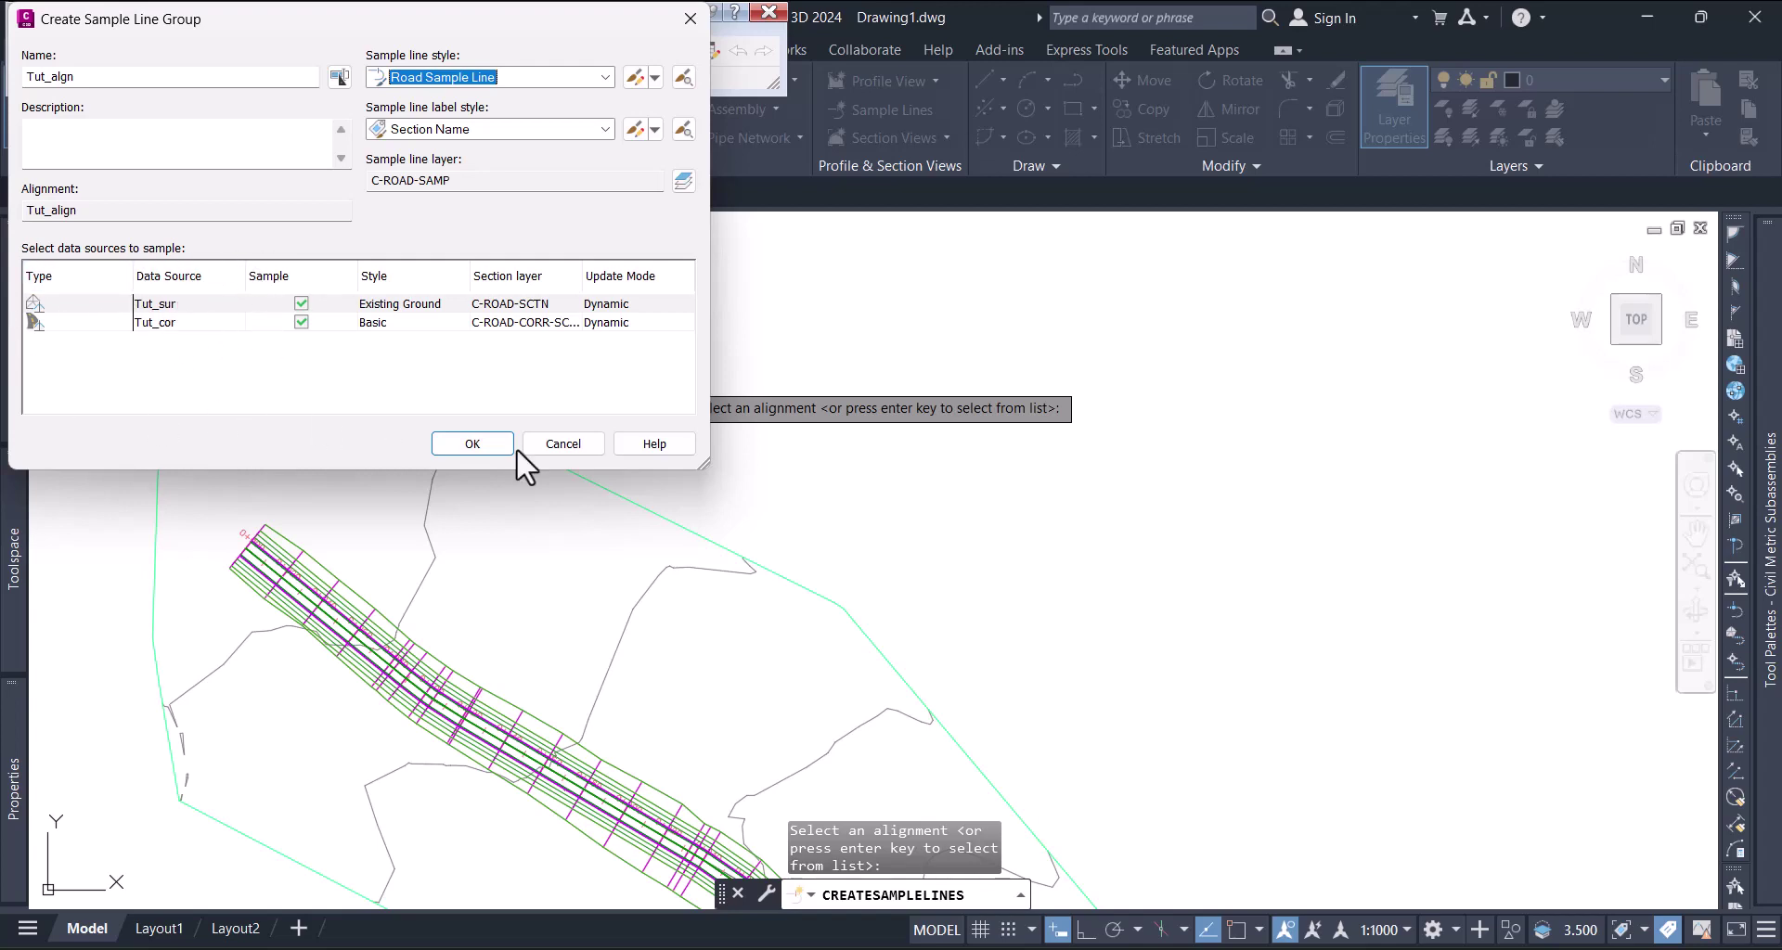
left_click(482, 444)
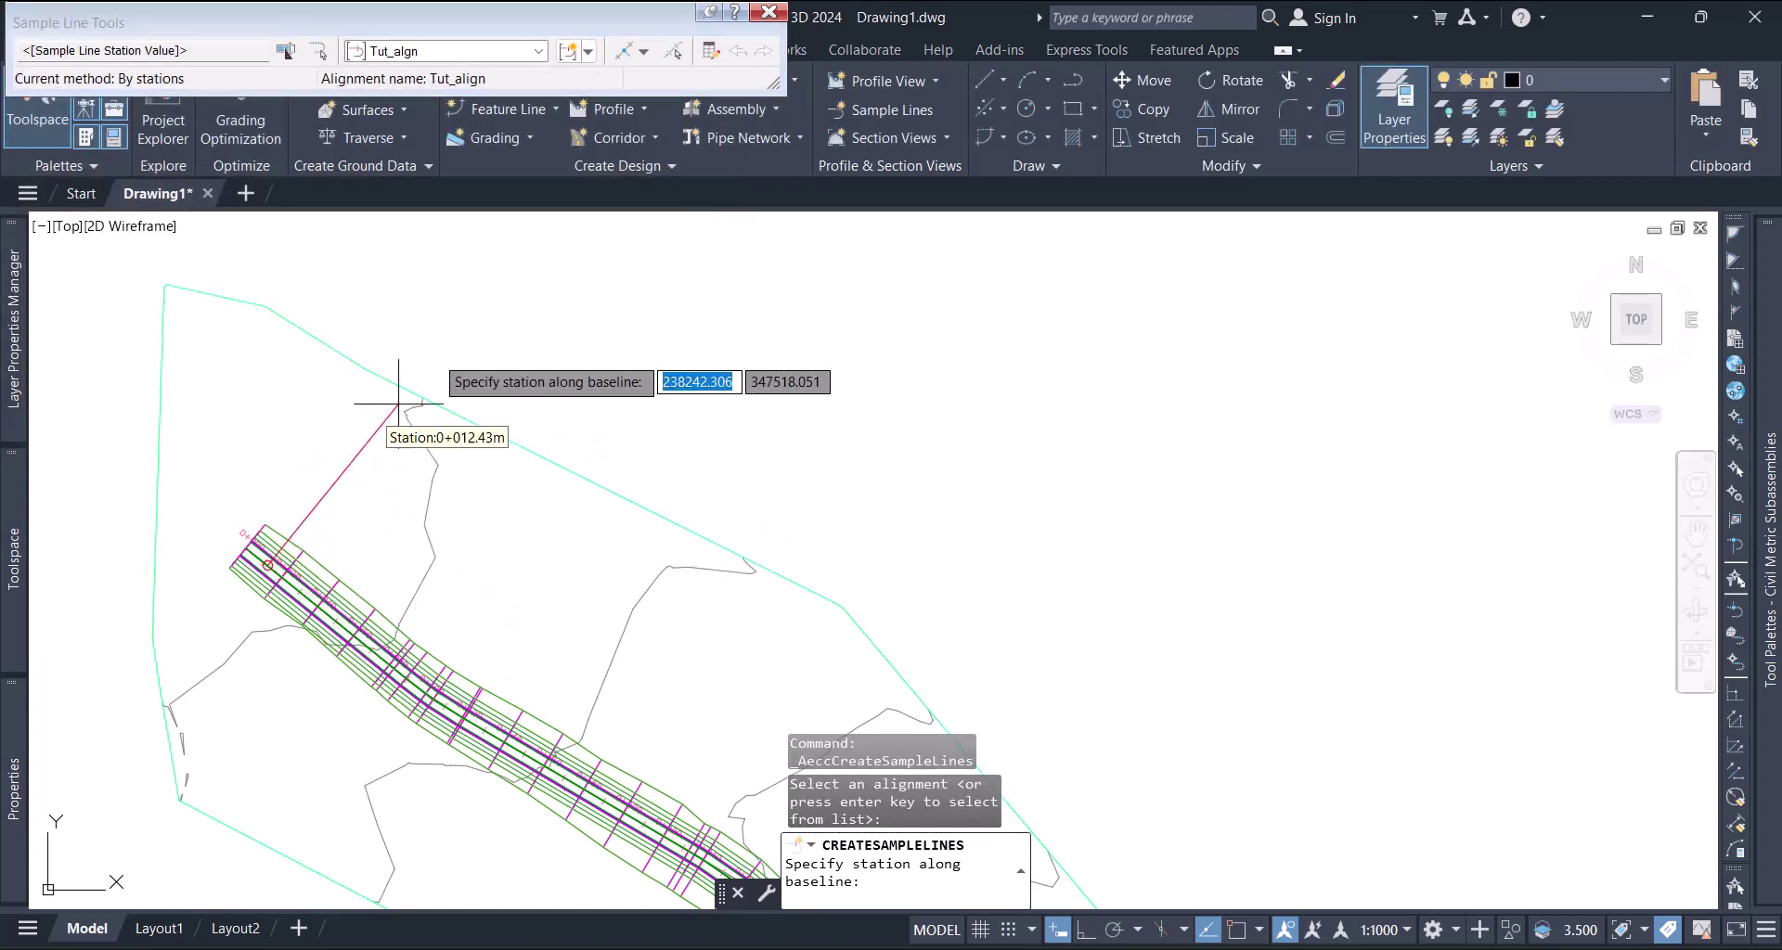
Create sample lines by range of stations along the whole alignment with left and right swath widths of 30 m.
left_click(644, 52)
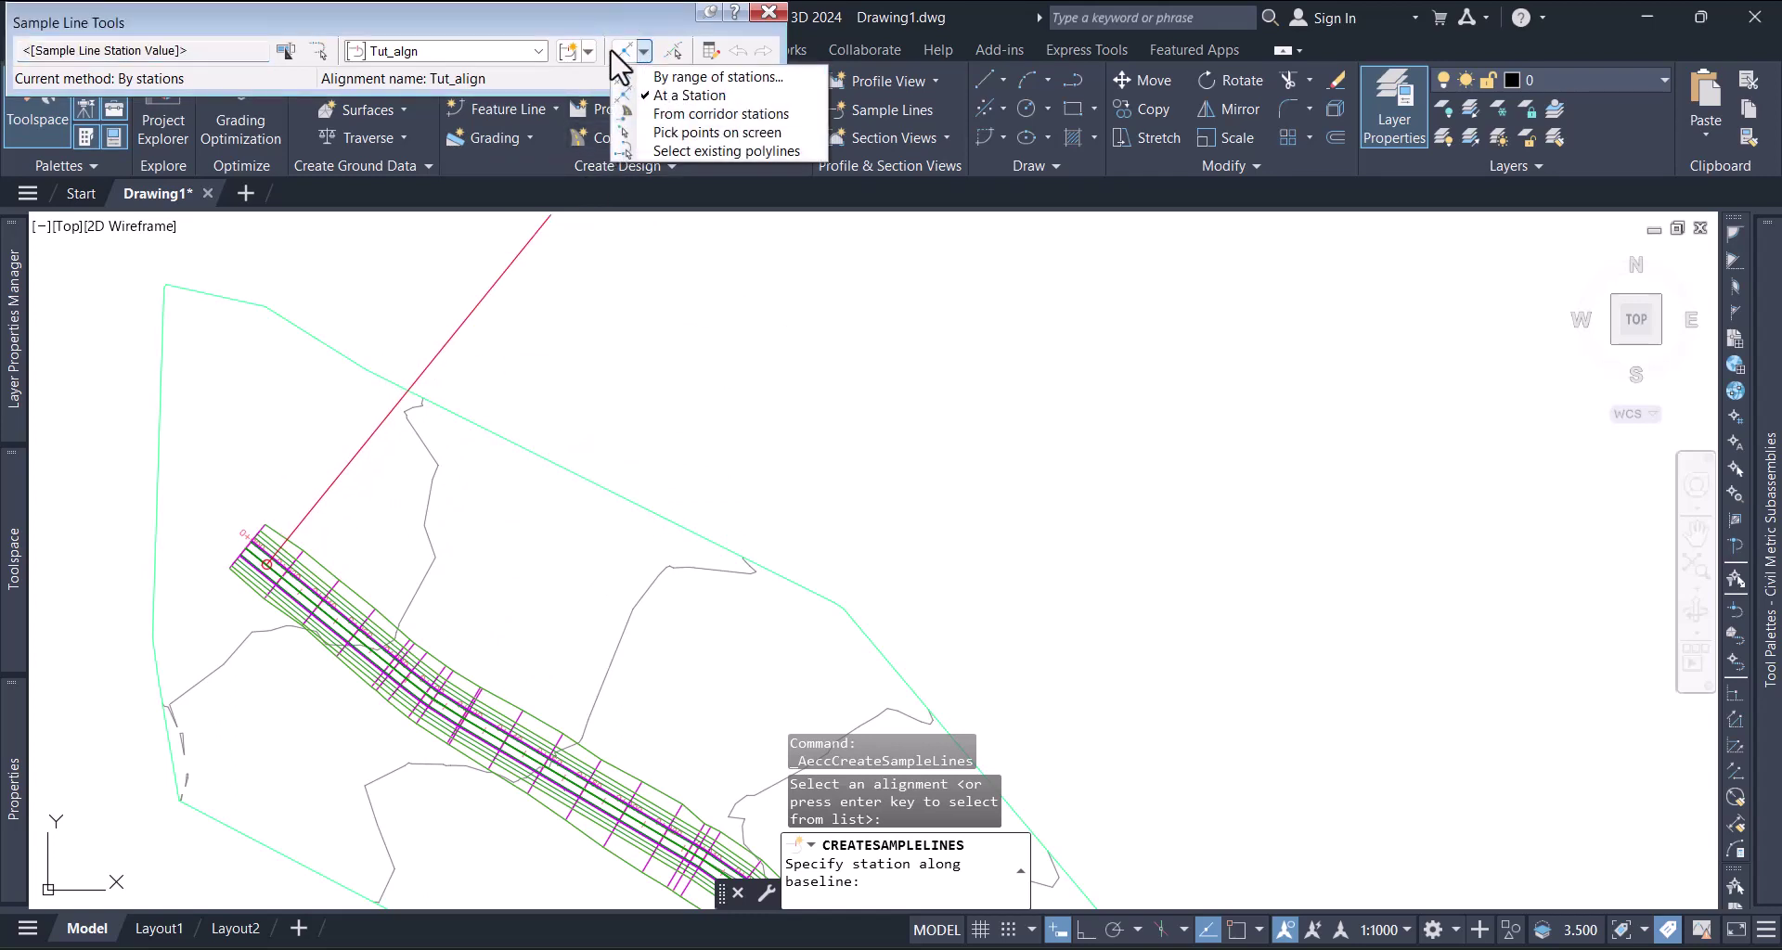
left_click(657, 78)
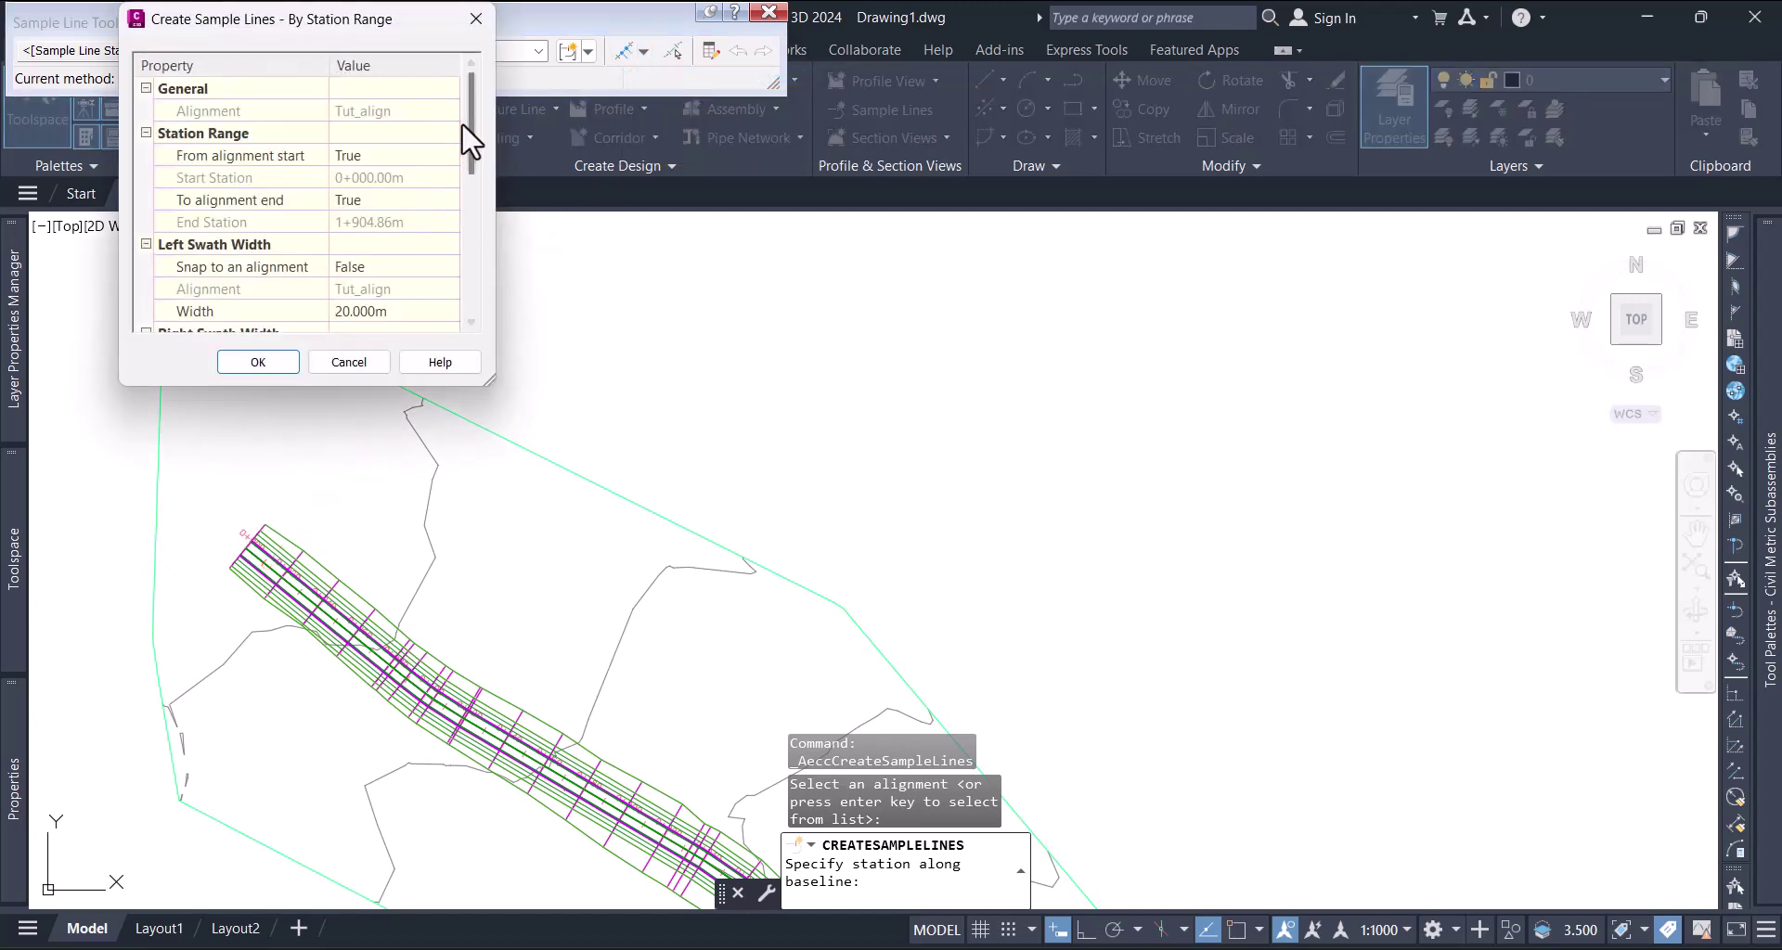
mouse_move(466, 119)
left_mouse_down()
mouse_move(463, 300)
mouse_move(496, 119)
left_mouse_up()
left_click_drag(478, 153, 468, 180)
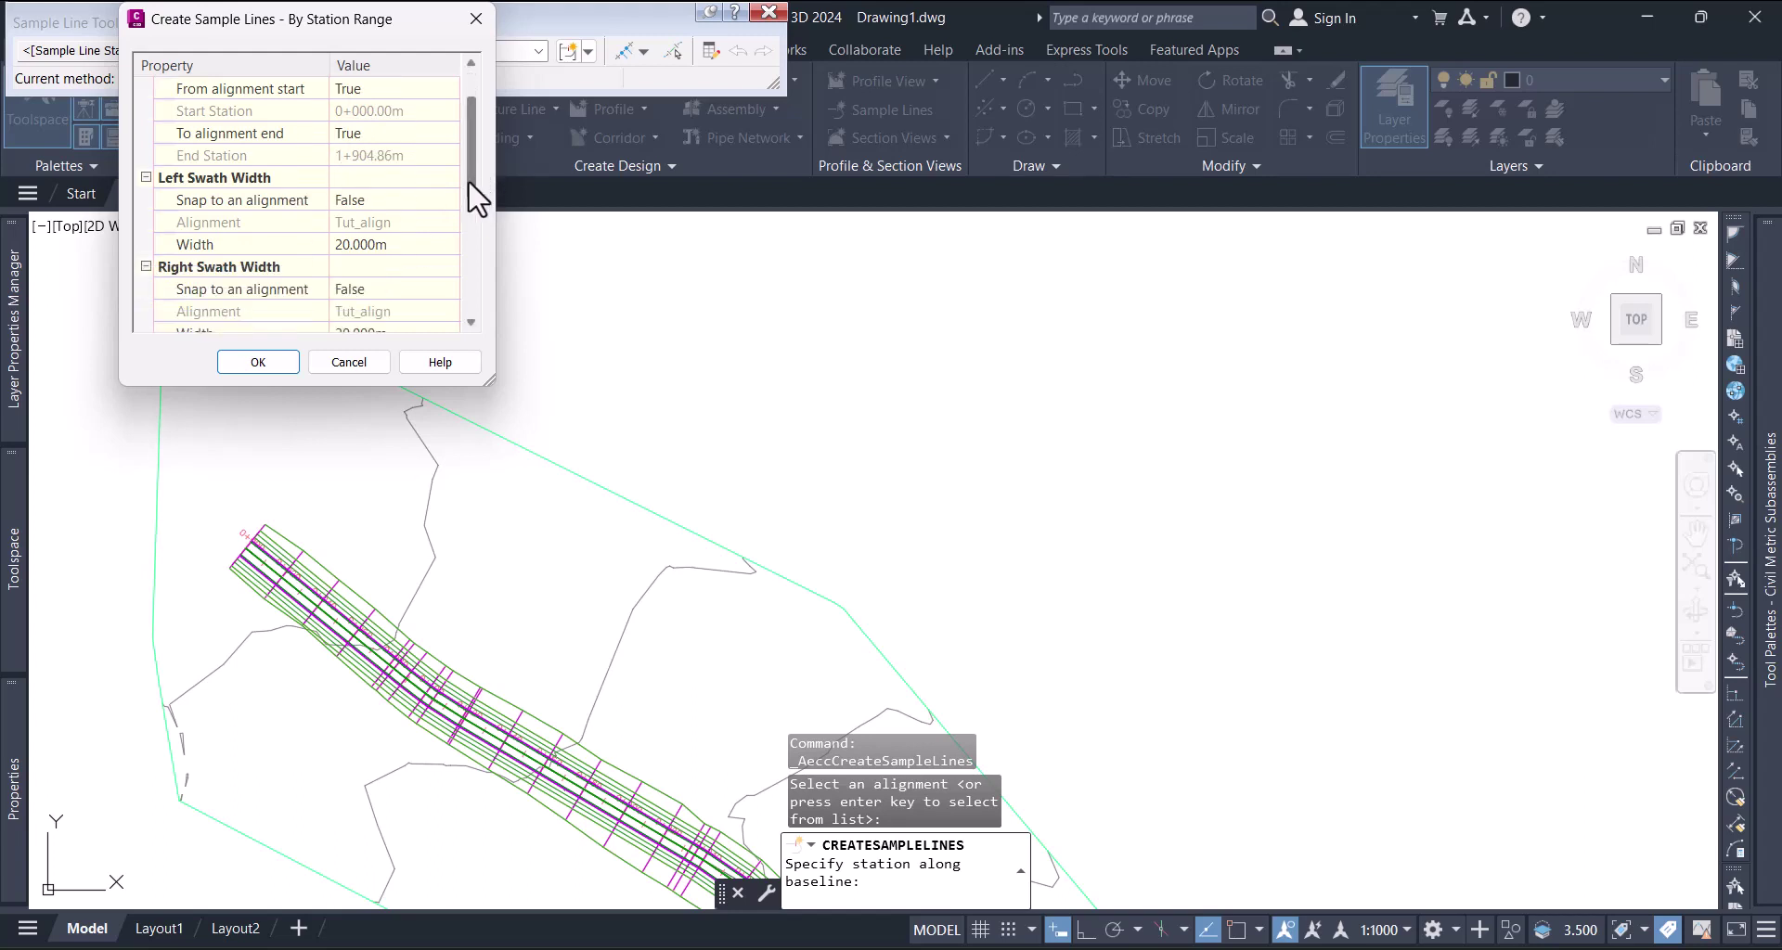
left_click(353, 249)
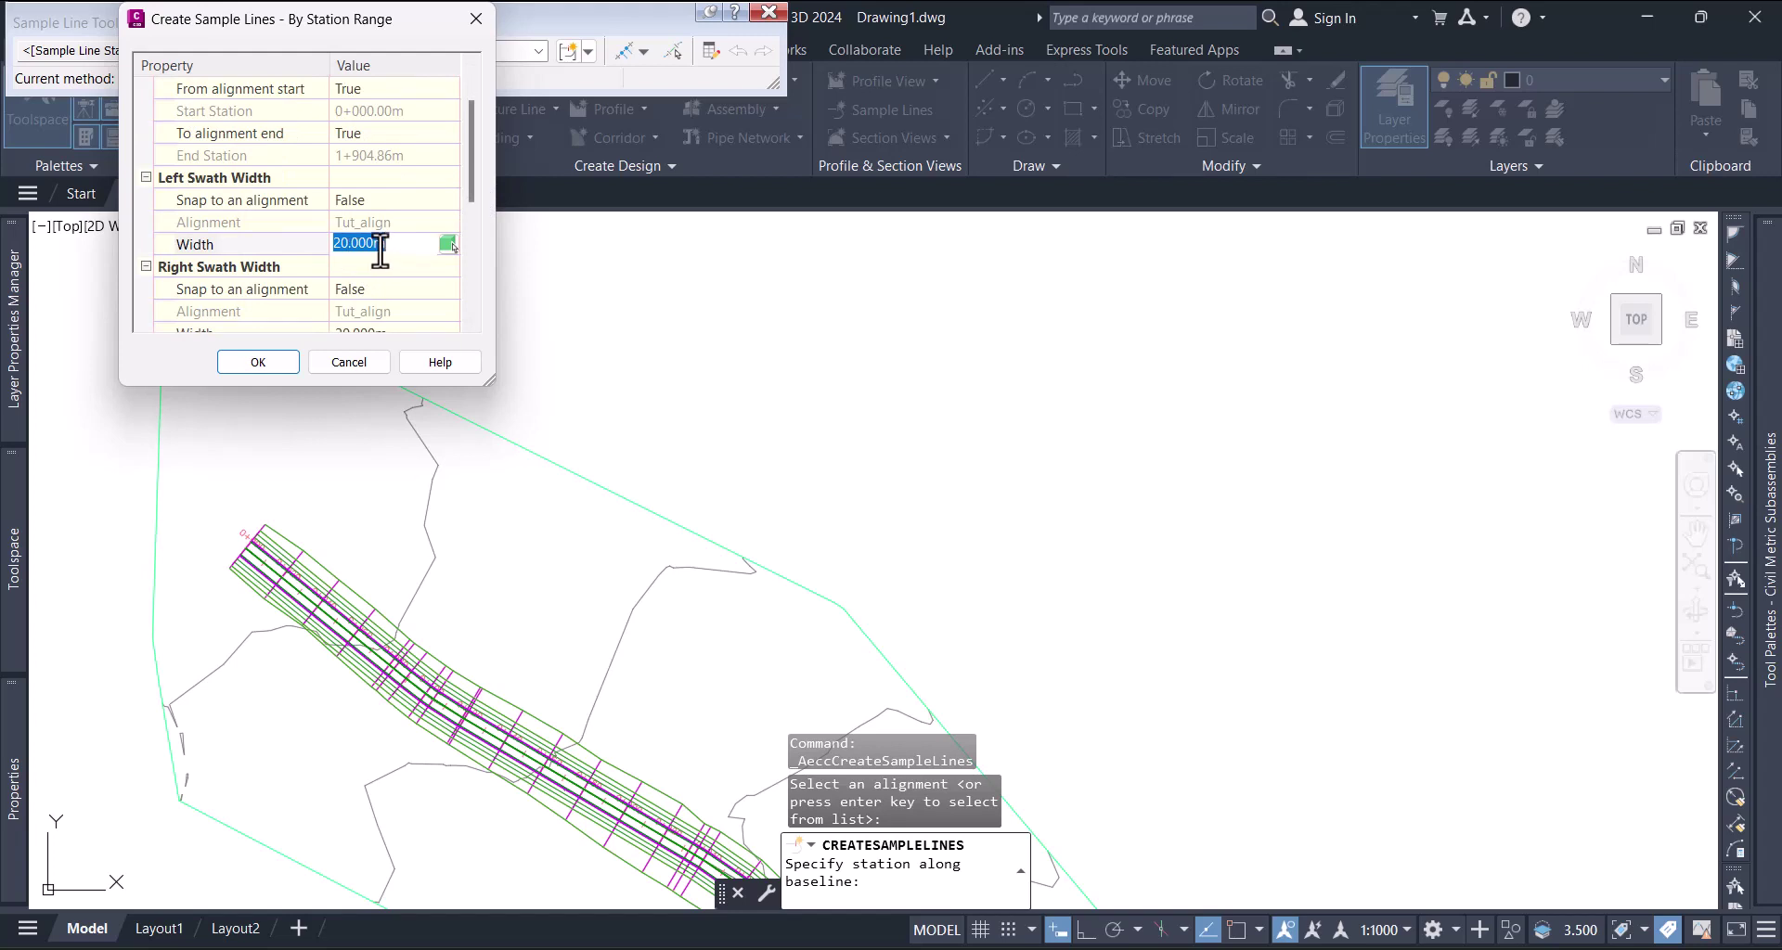
type("30")
left_click_drag(472, 167, 469, 213)
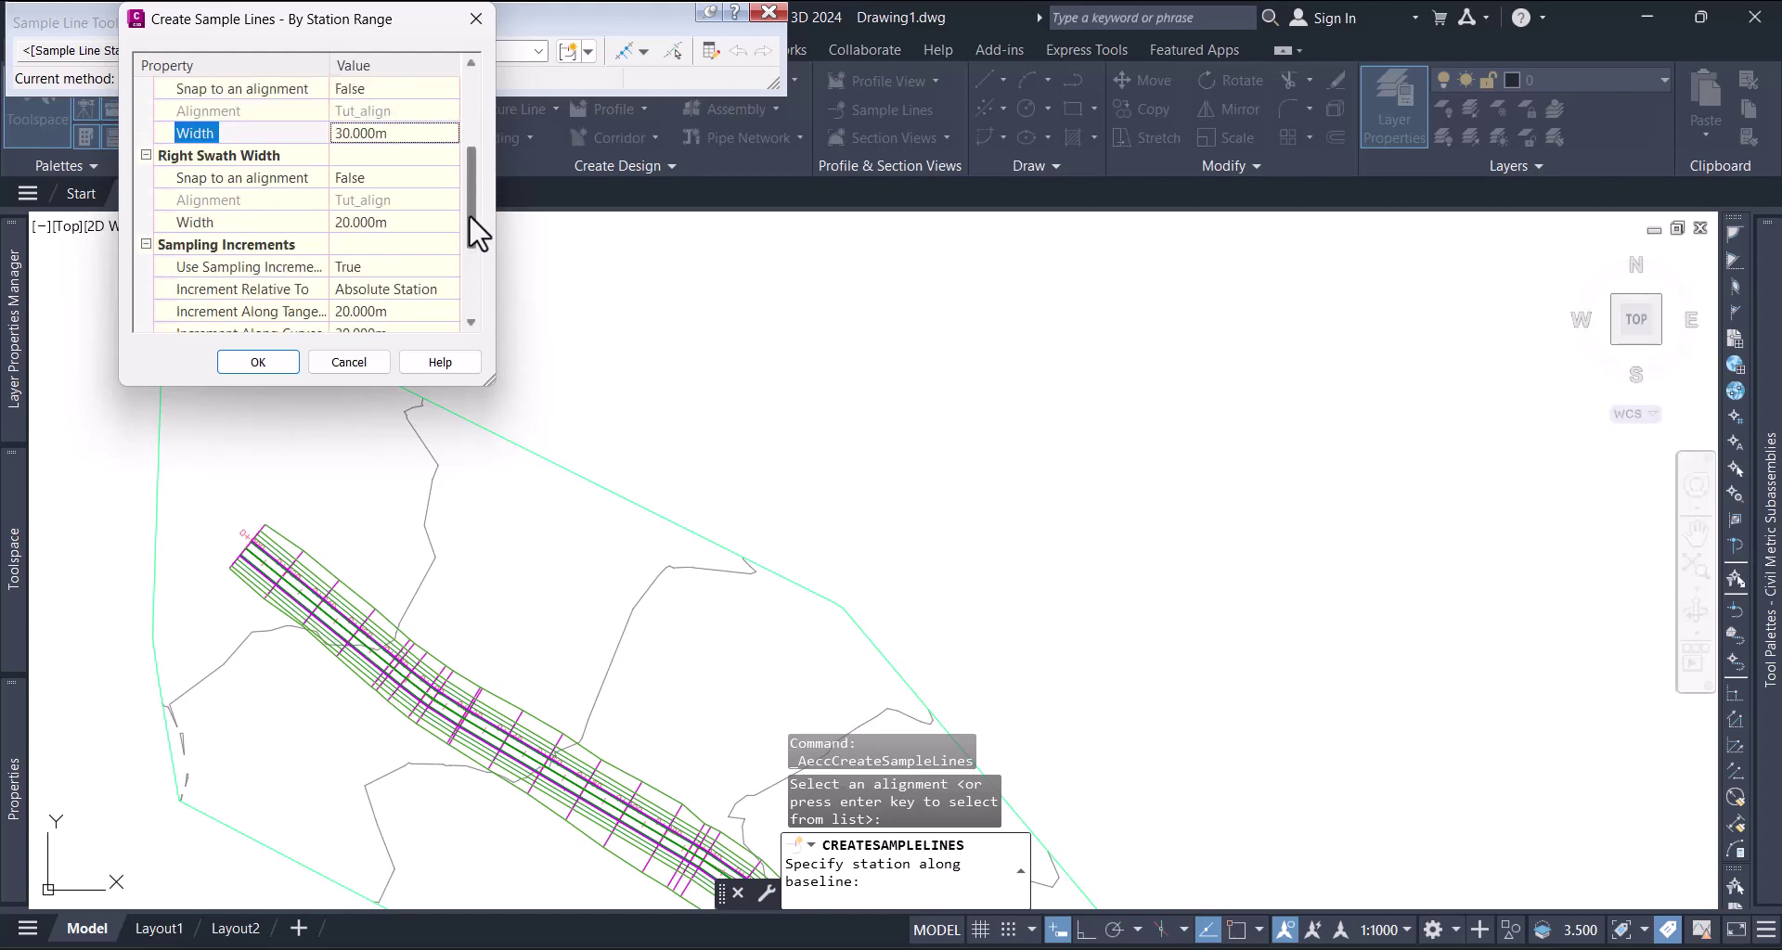
left_click(411, 223)
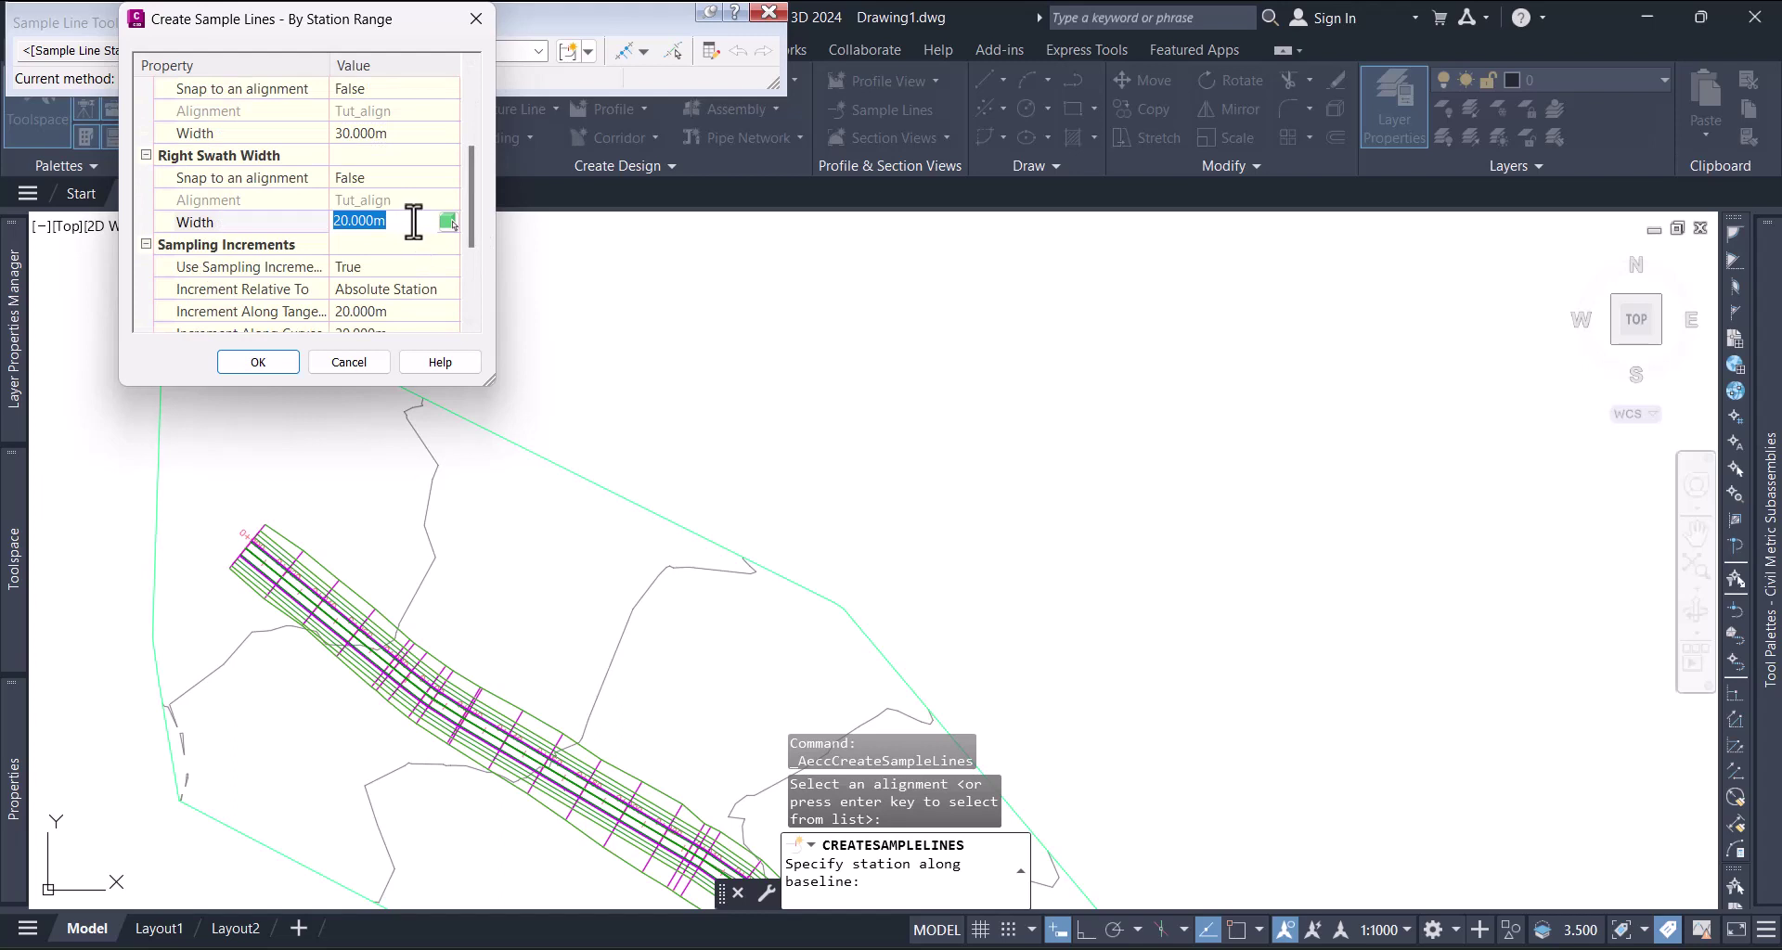
type("30")
left_click_drag(471, 171, 471, 266)
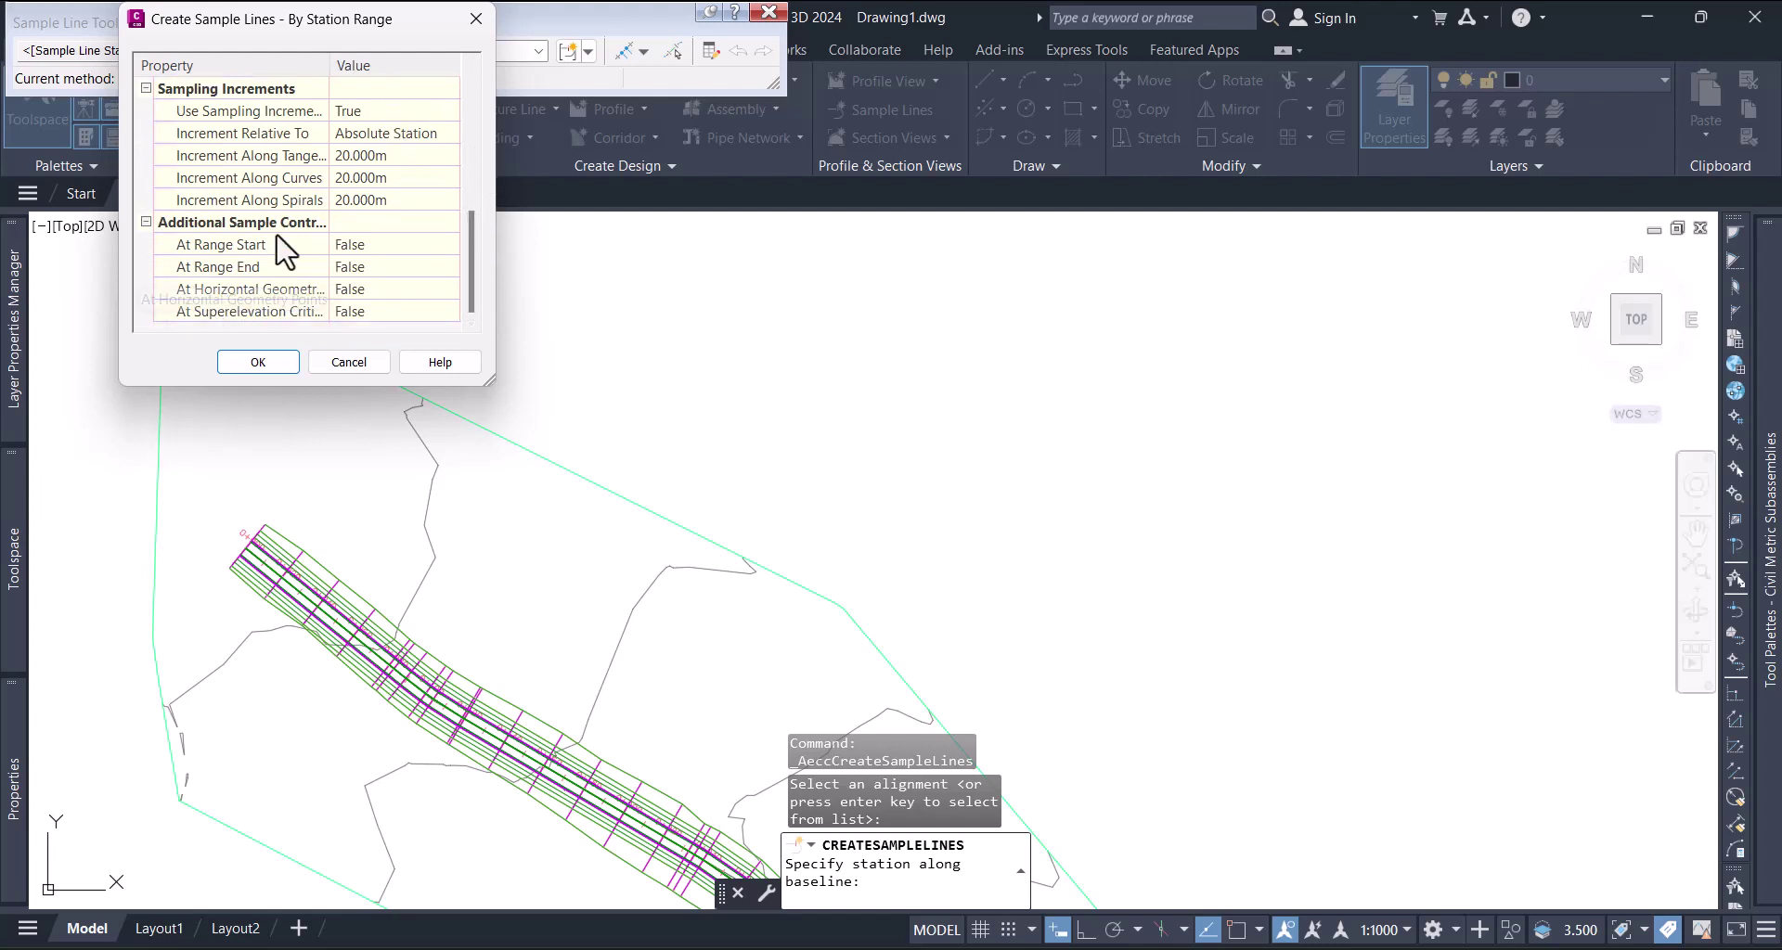
left_click(258, 362)
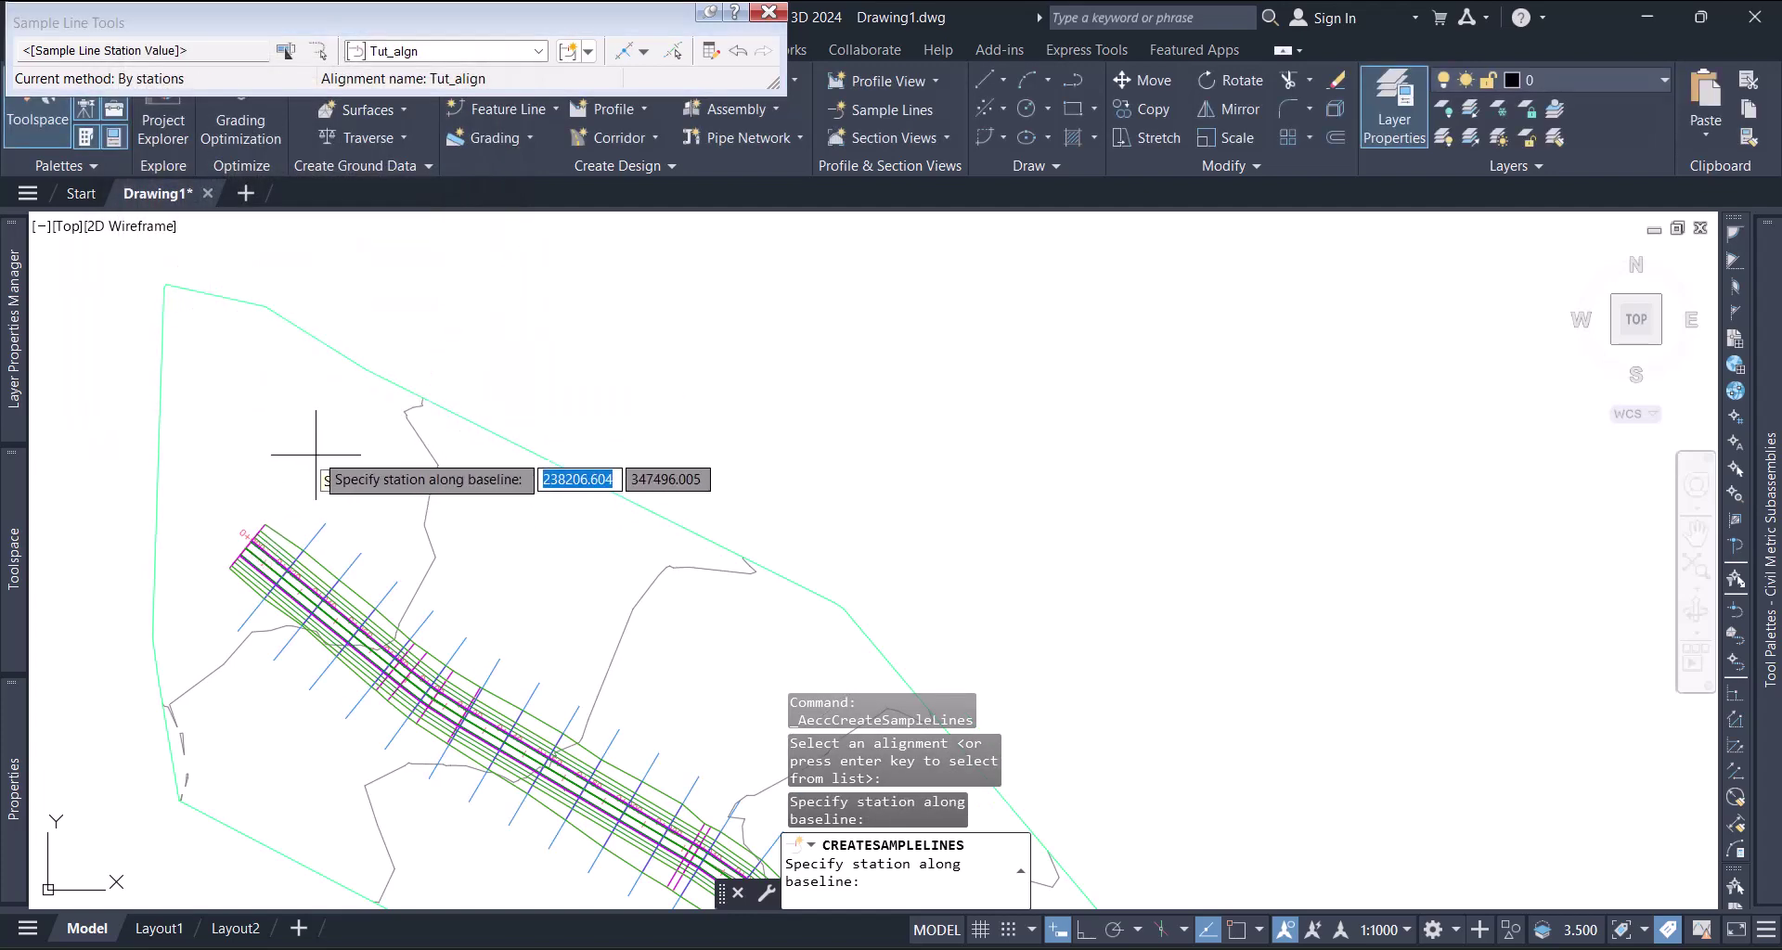
Check the sample lines near the alignment start, end the command and undo the sample lines and their group.
scroll(297, 523, "up", 5)
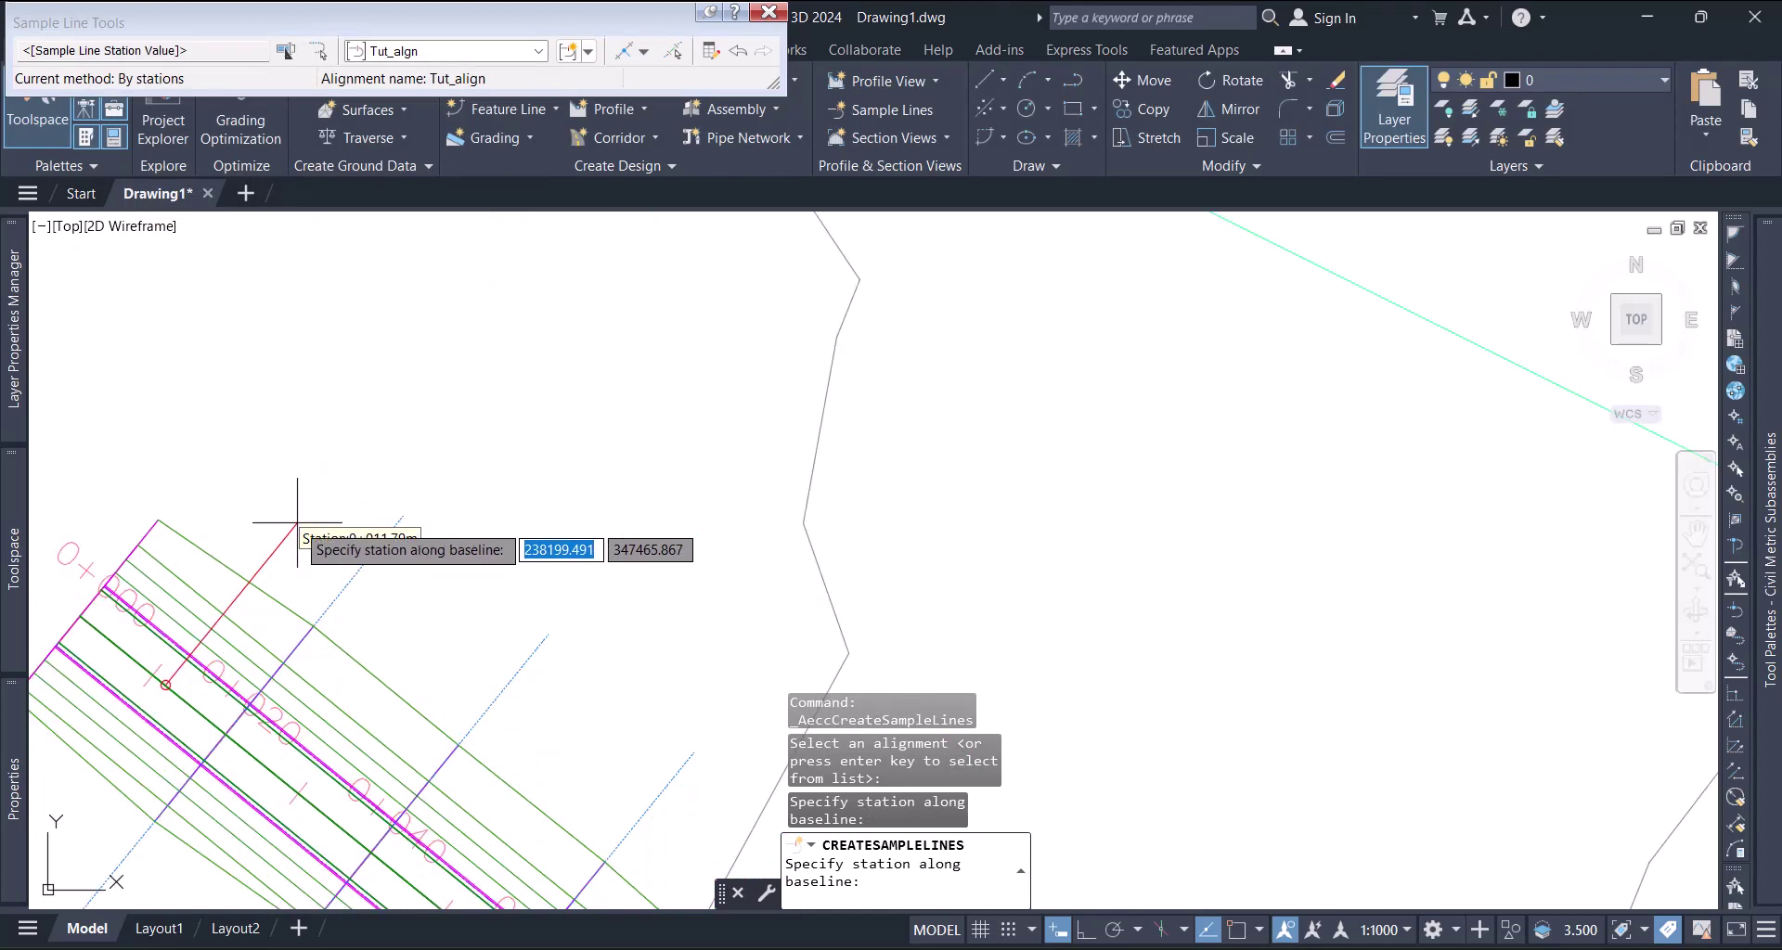
scroll(299, 480, "down", 2)
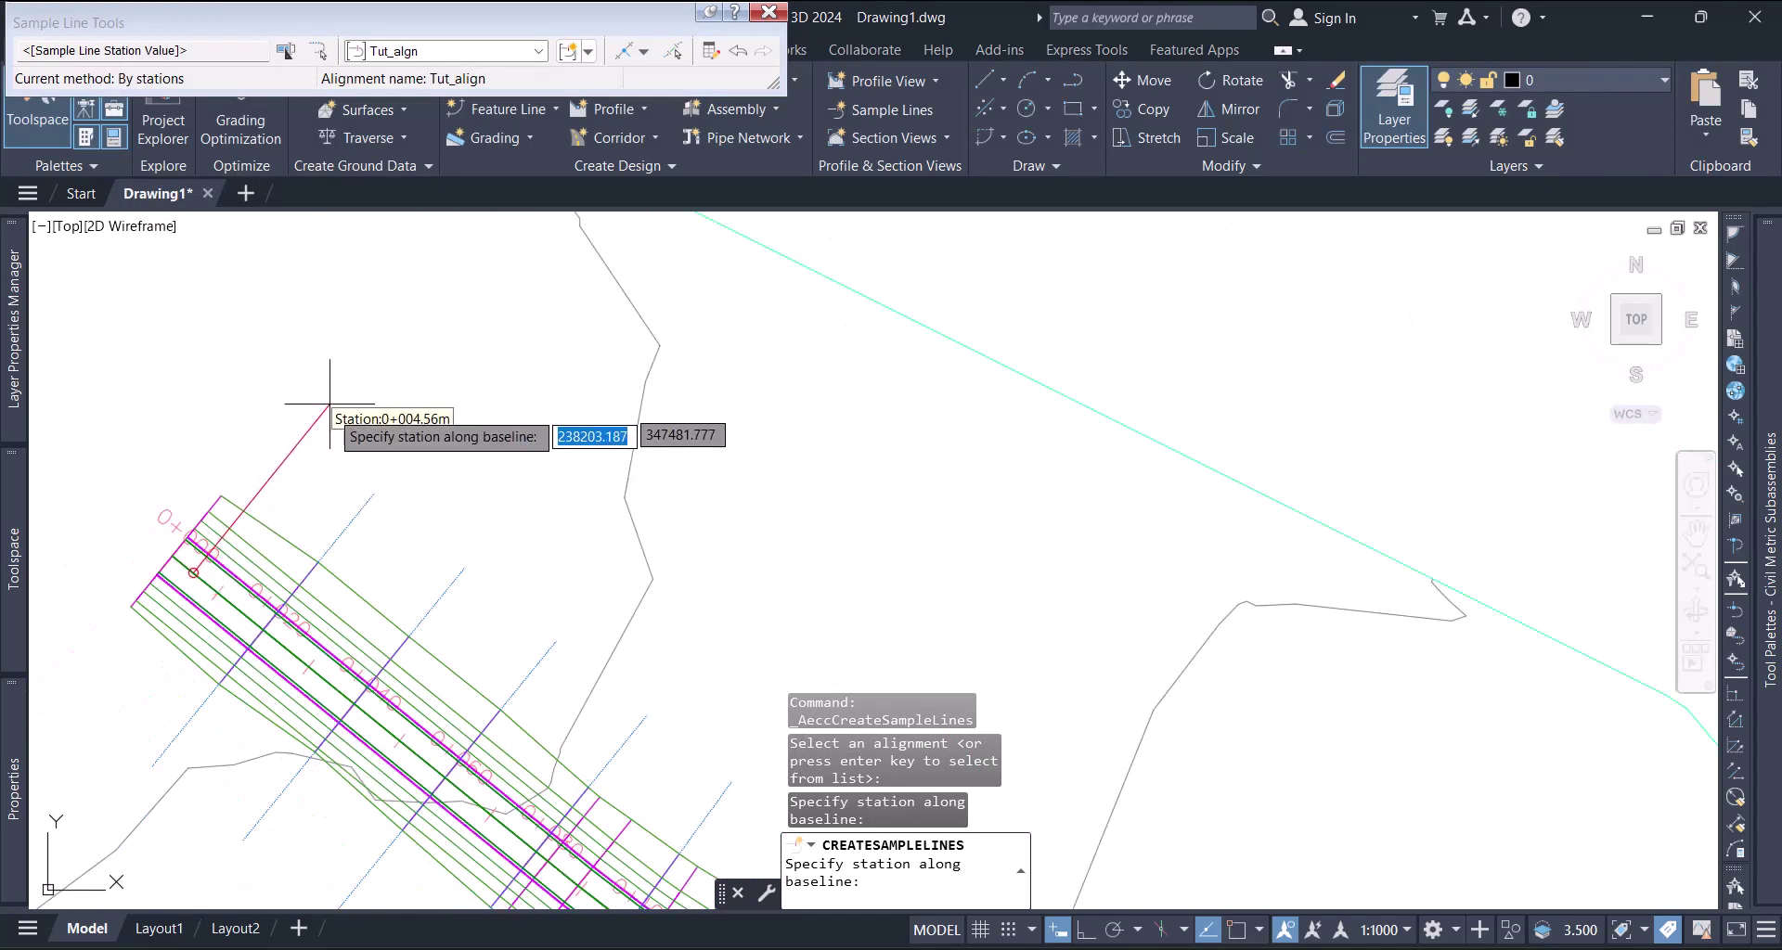
key("ctrl+z")
key("ctrl+z")
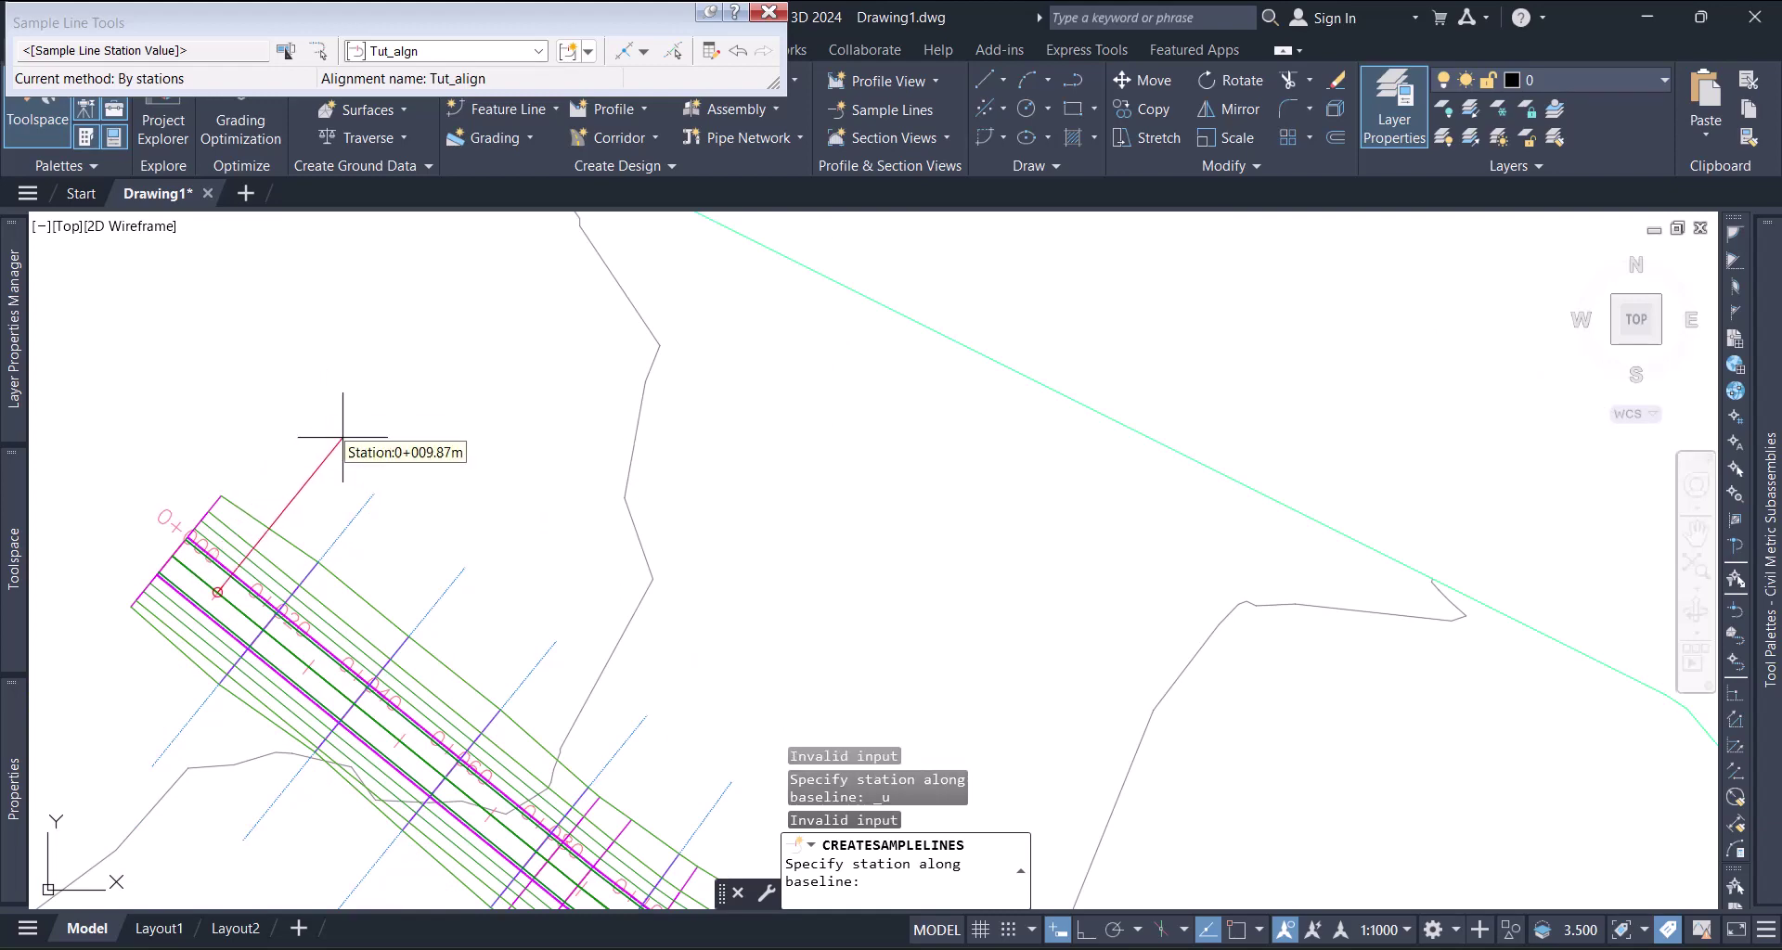
key("Escape")
scroll(341, 436, "down", 2)
key("Escape")
scroll(359, 429, "up", 3)
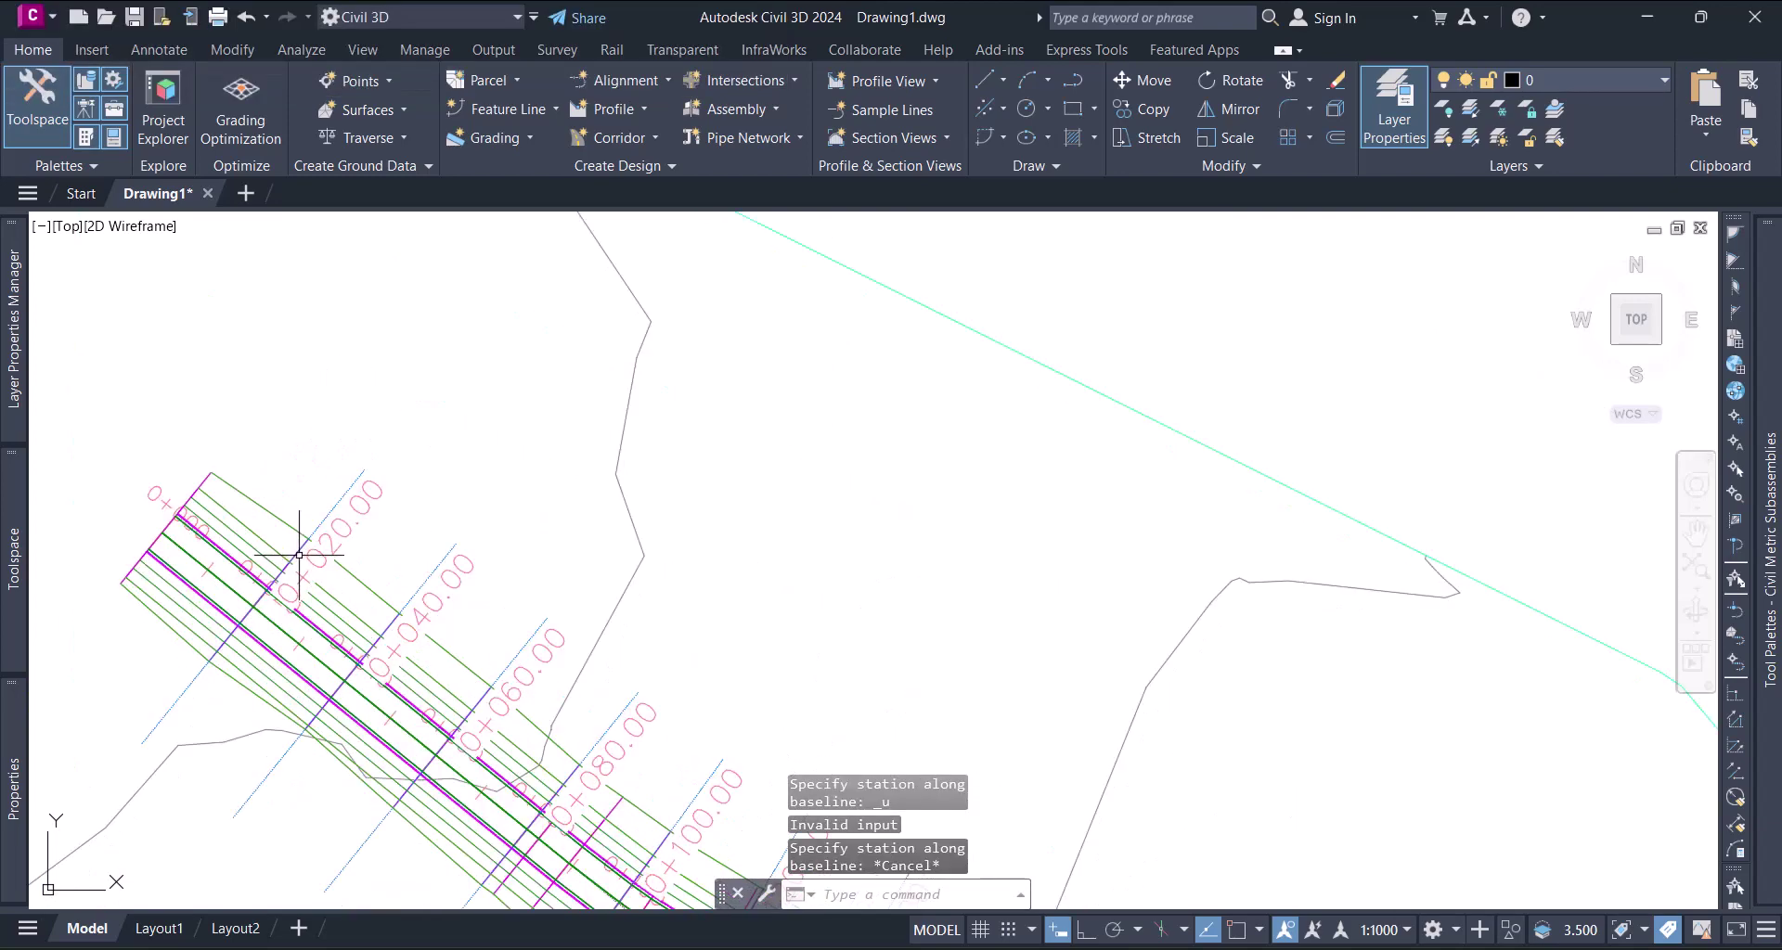
key("ctrl+z")
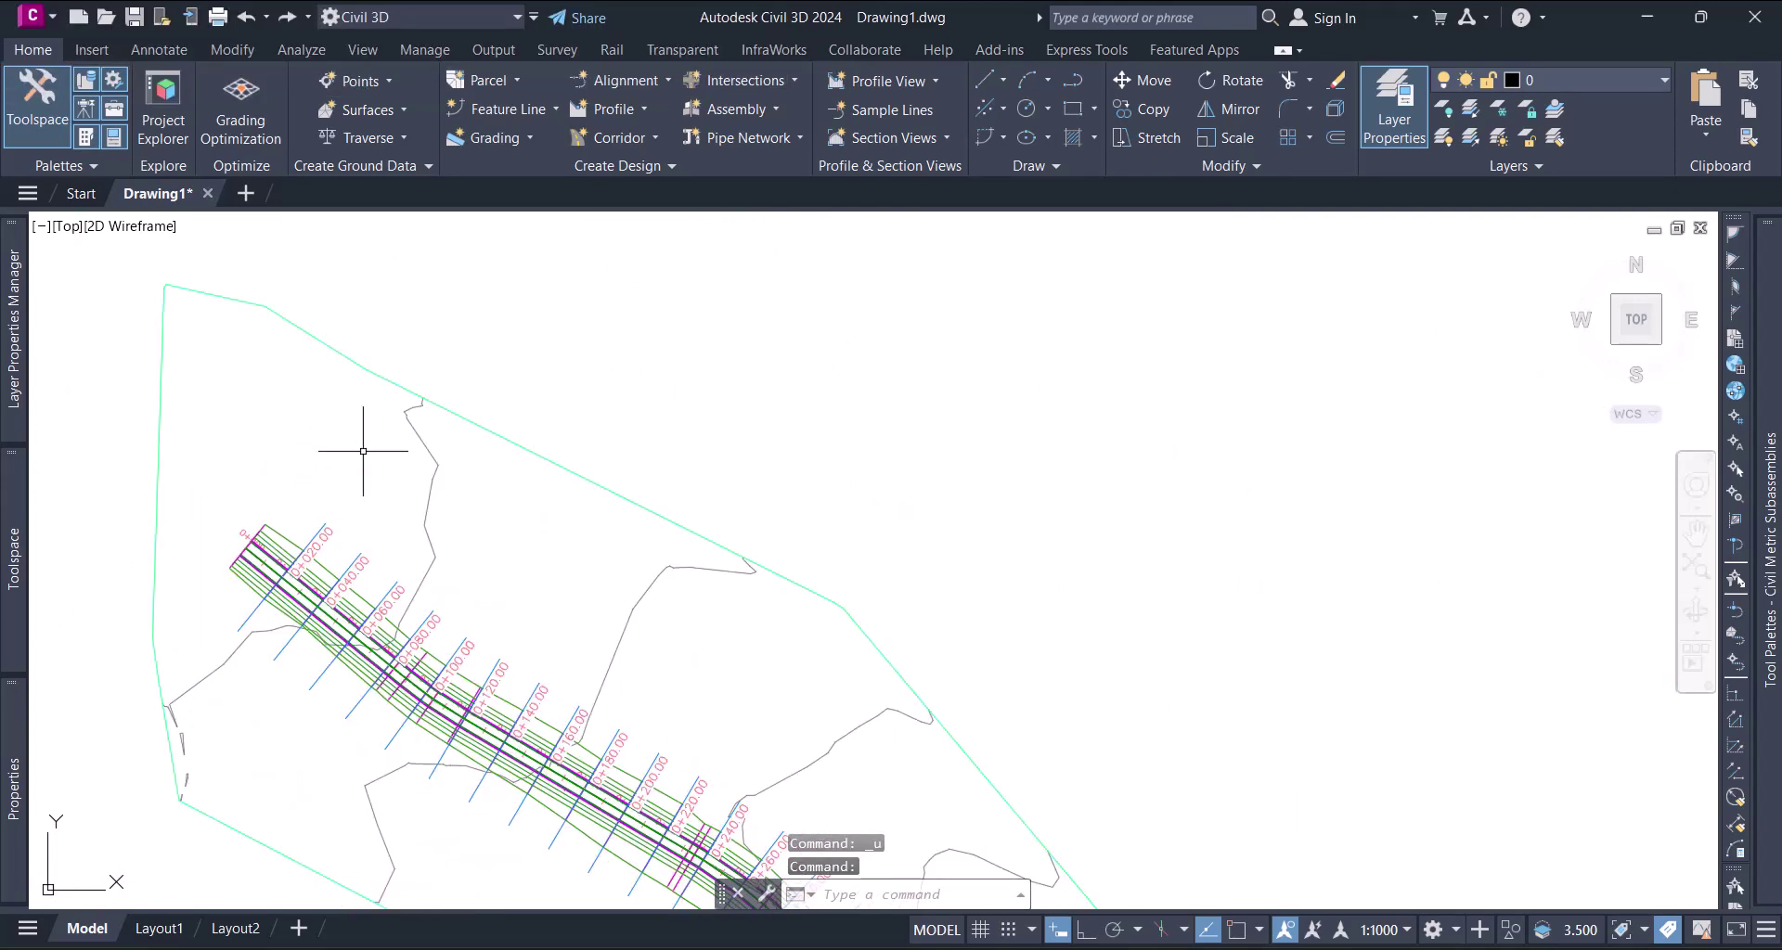
key("ctrl+z")
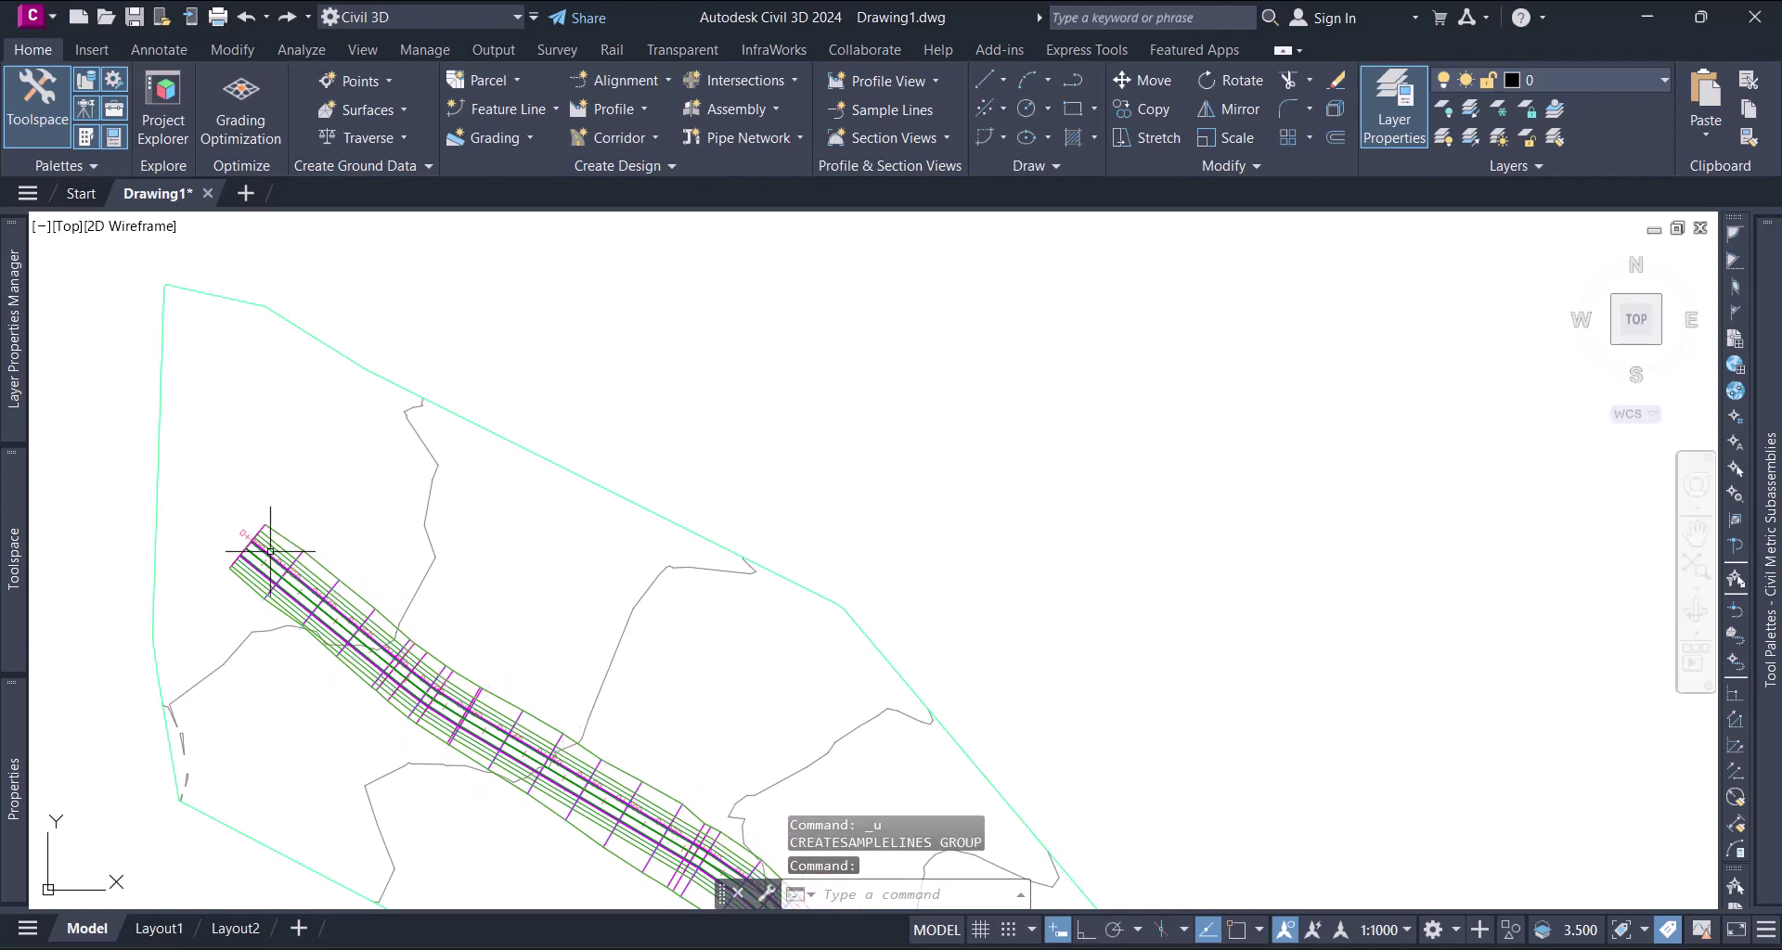
Create the sample line group Tut_algn again on the Tut_align alignment, keeping the Road Sample Line style.
scroll(259, 552, "up", 2)
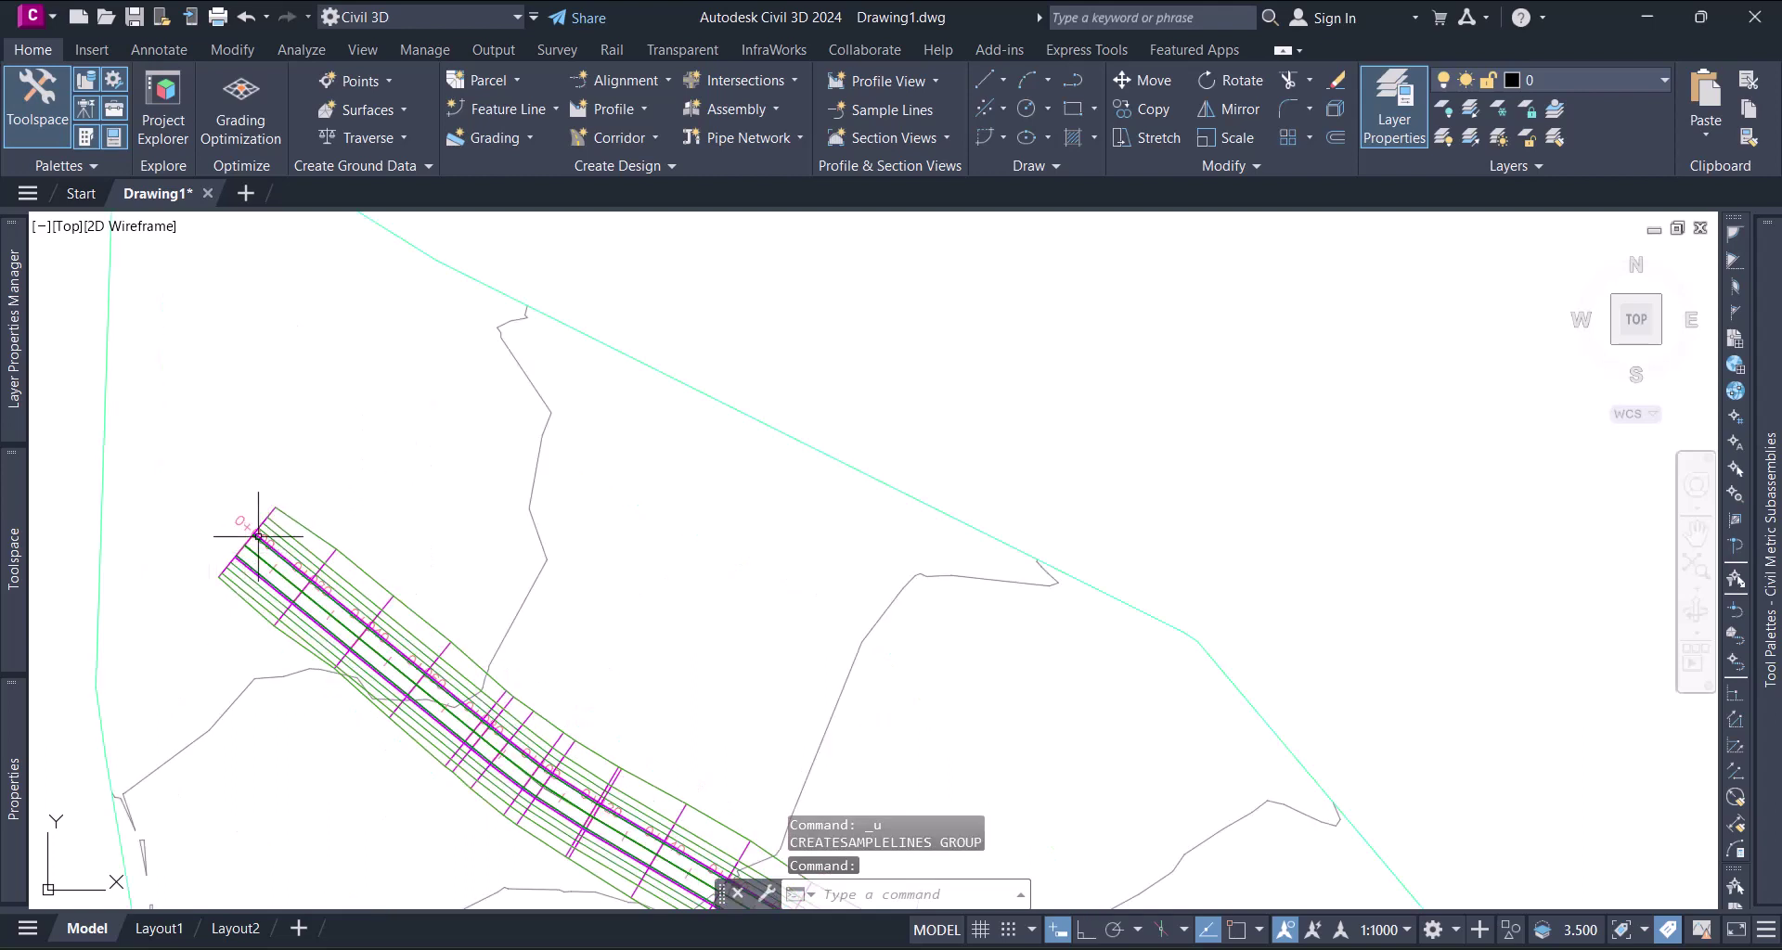
left_click(863, 108)
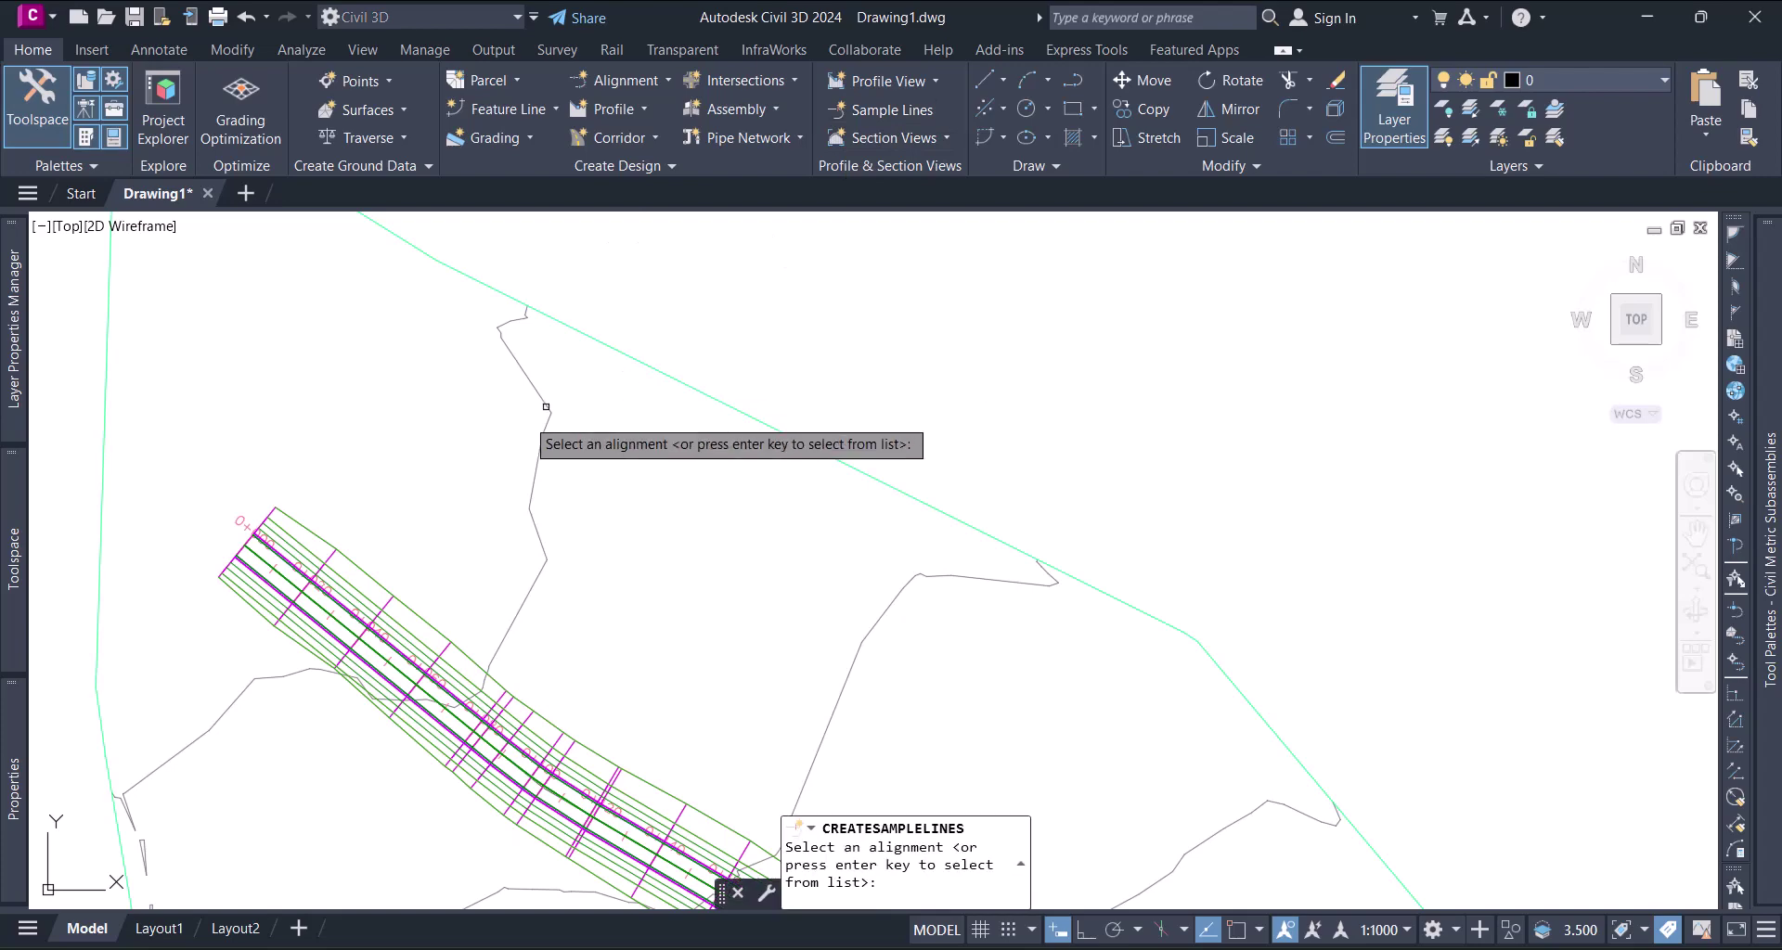
key("Return")
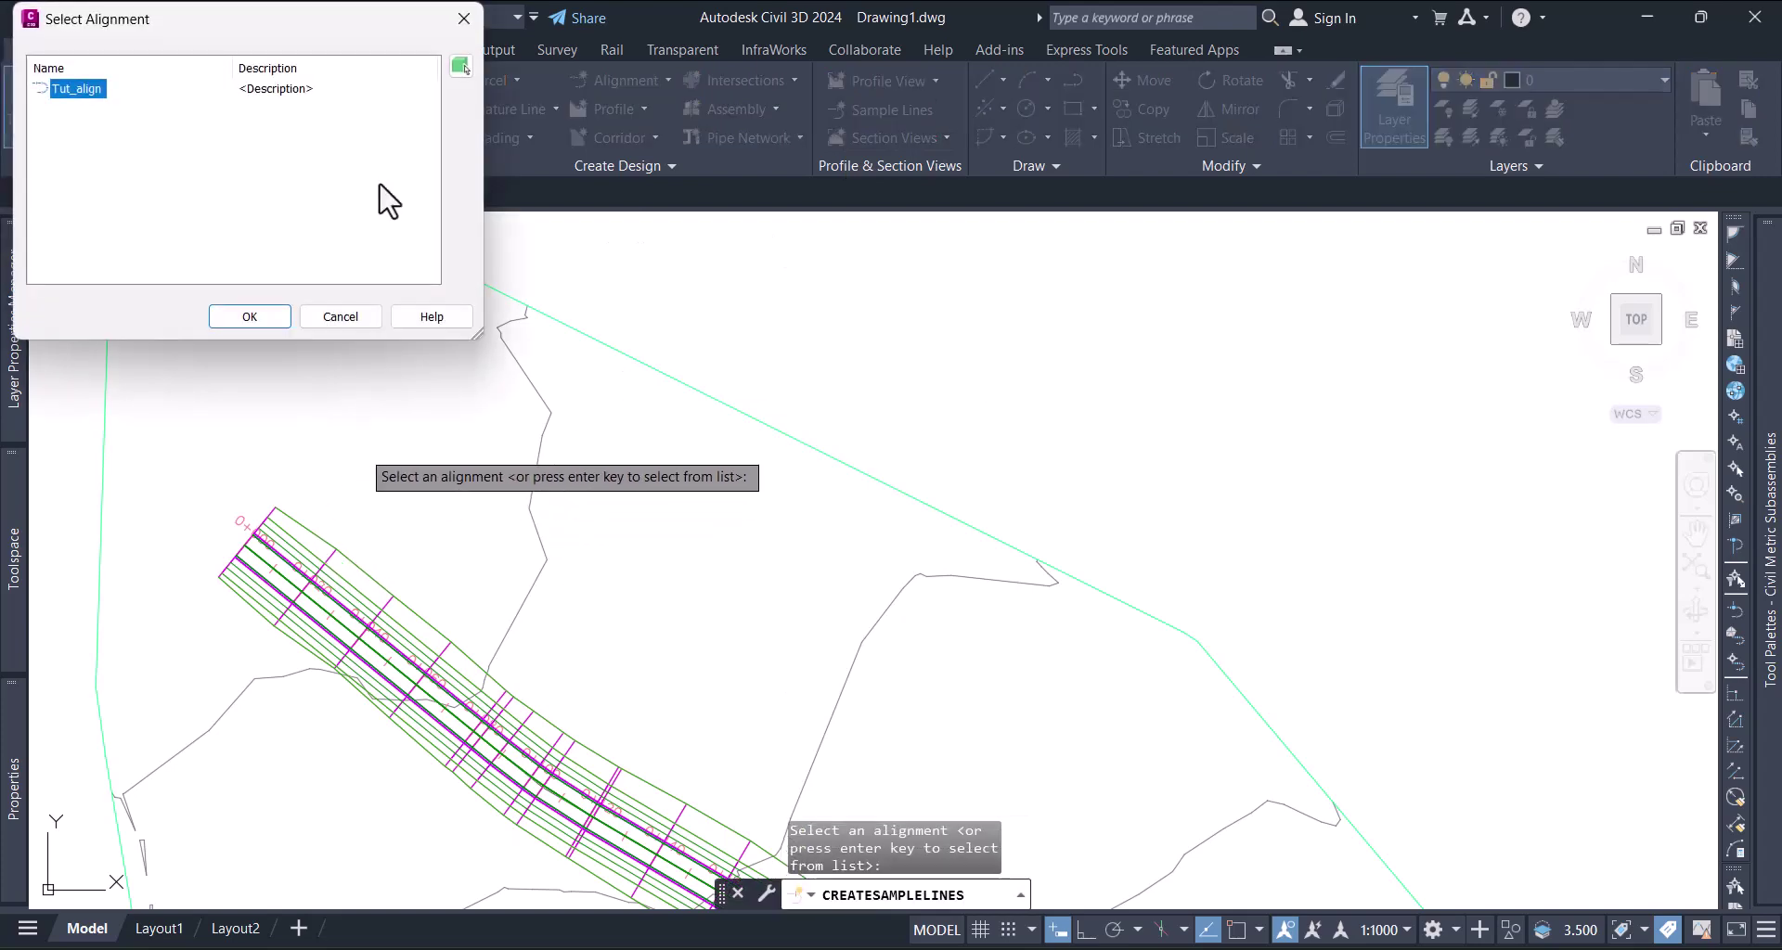
left_click(253, 315)
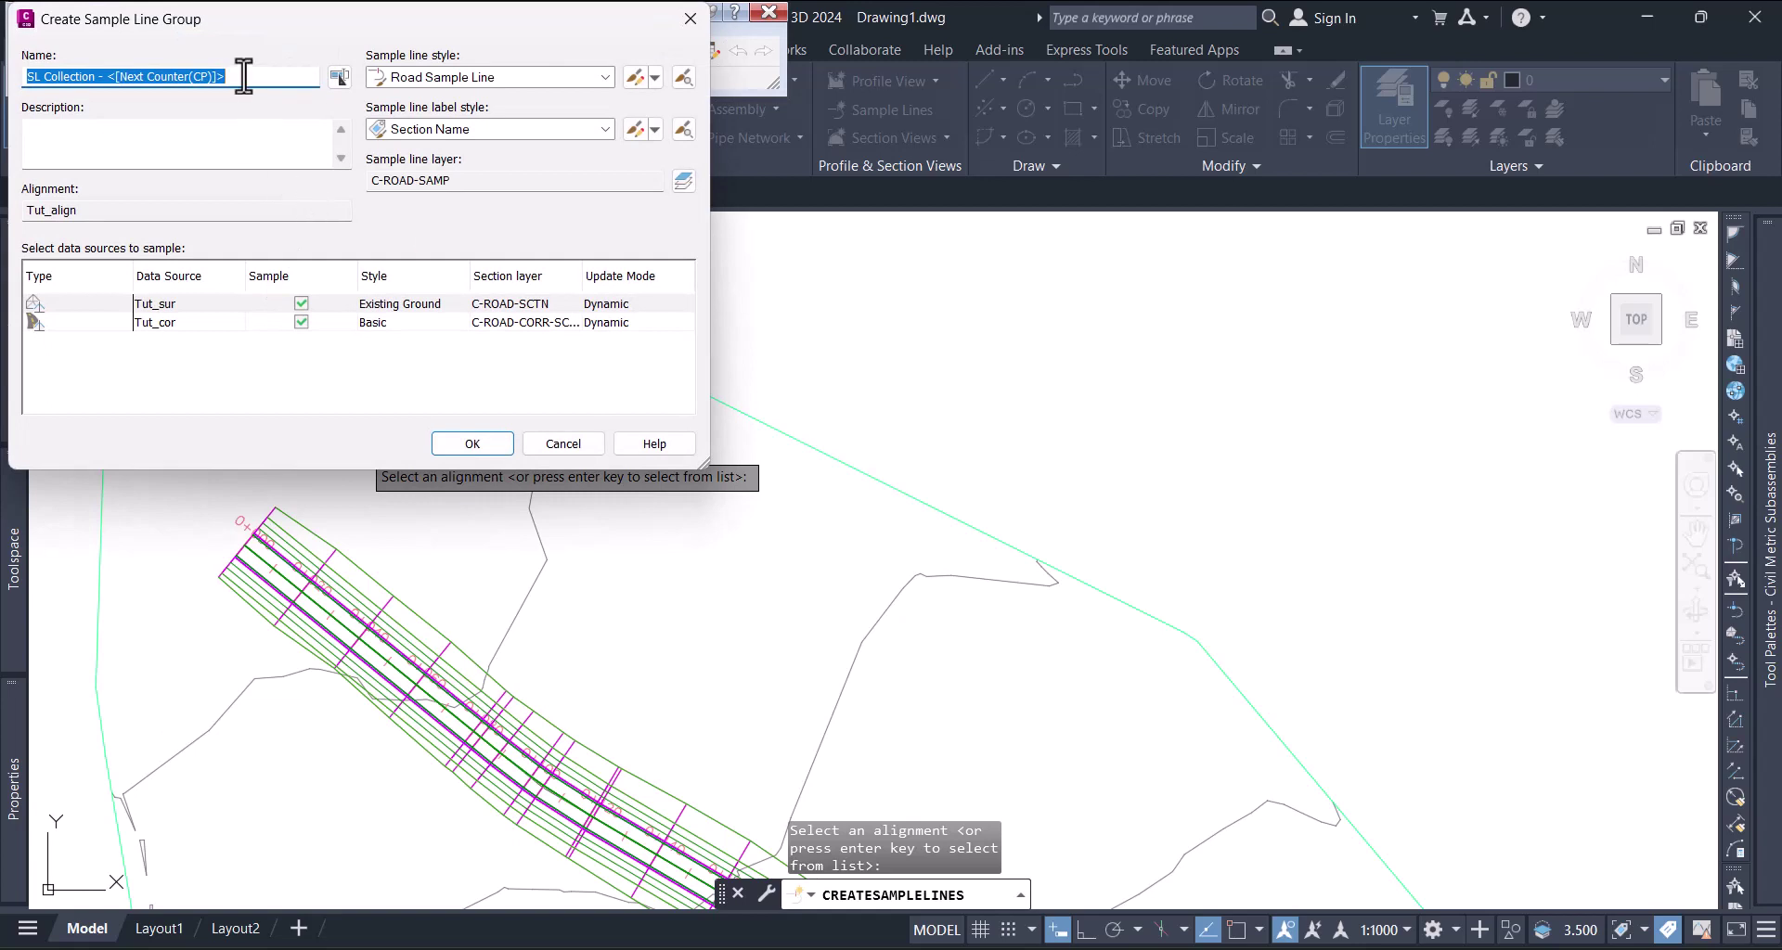
key("BackSpace")
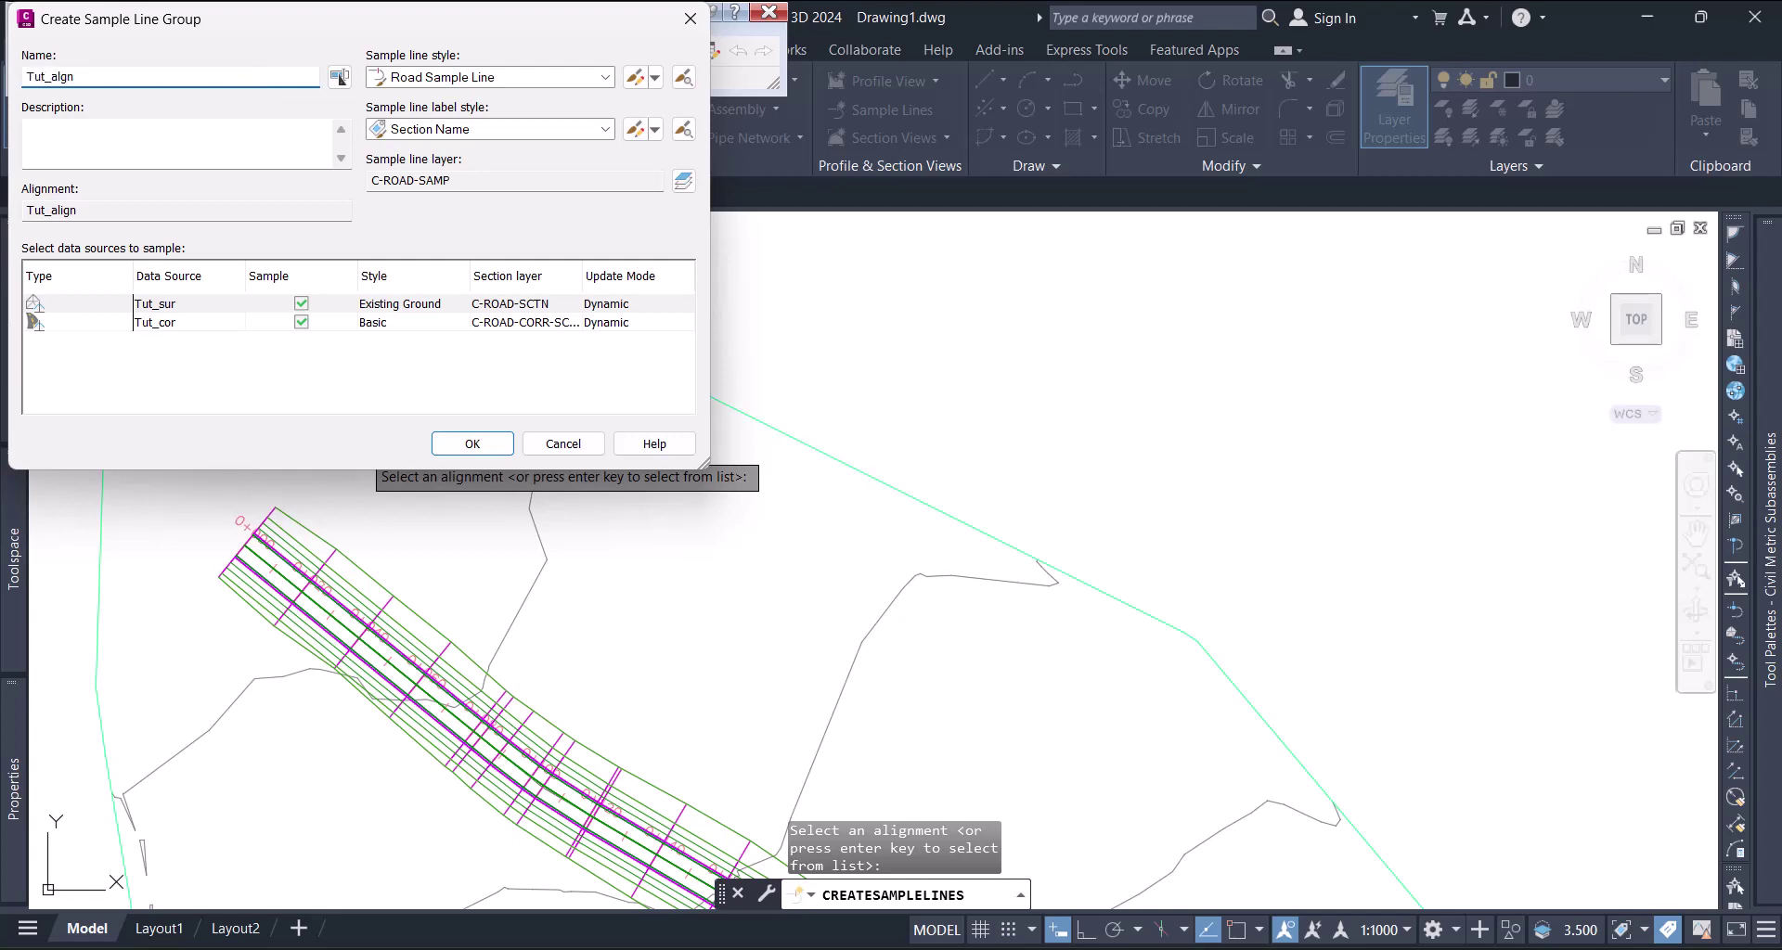
left_click(471, 444)
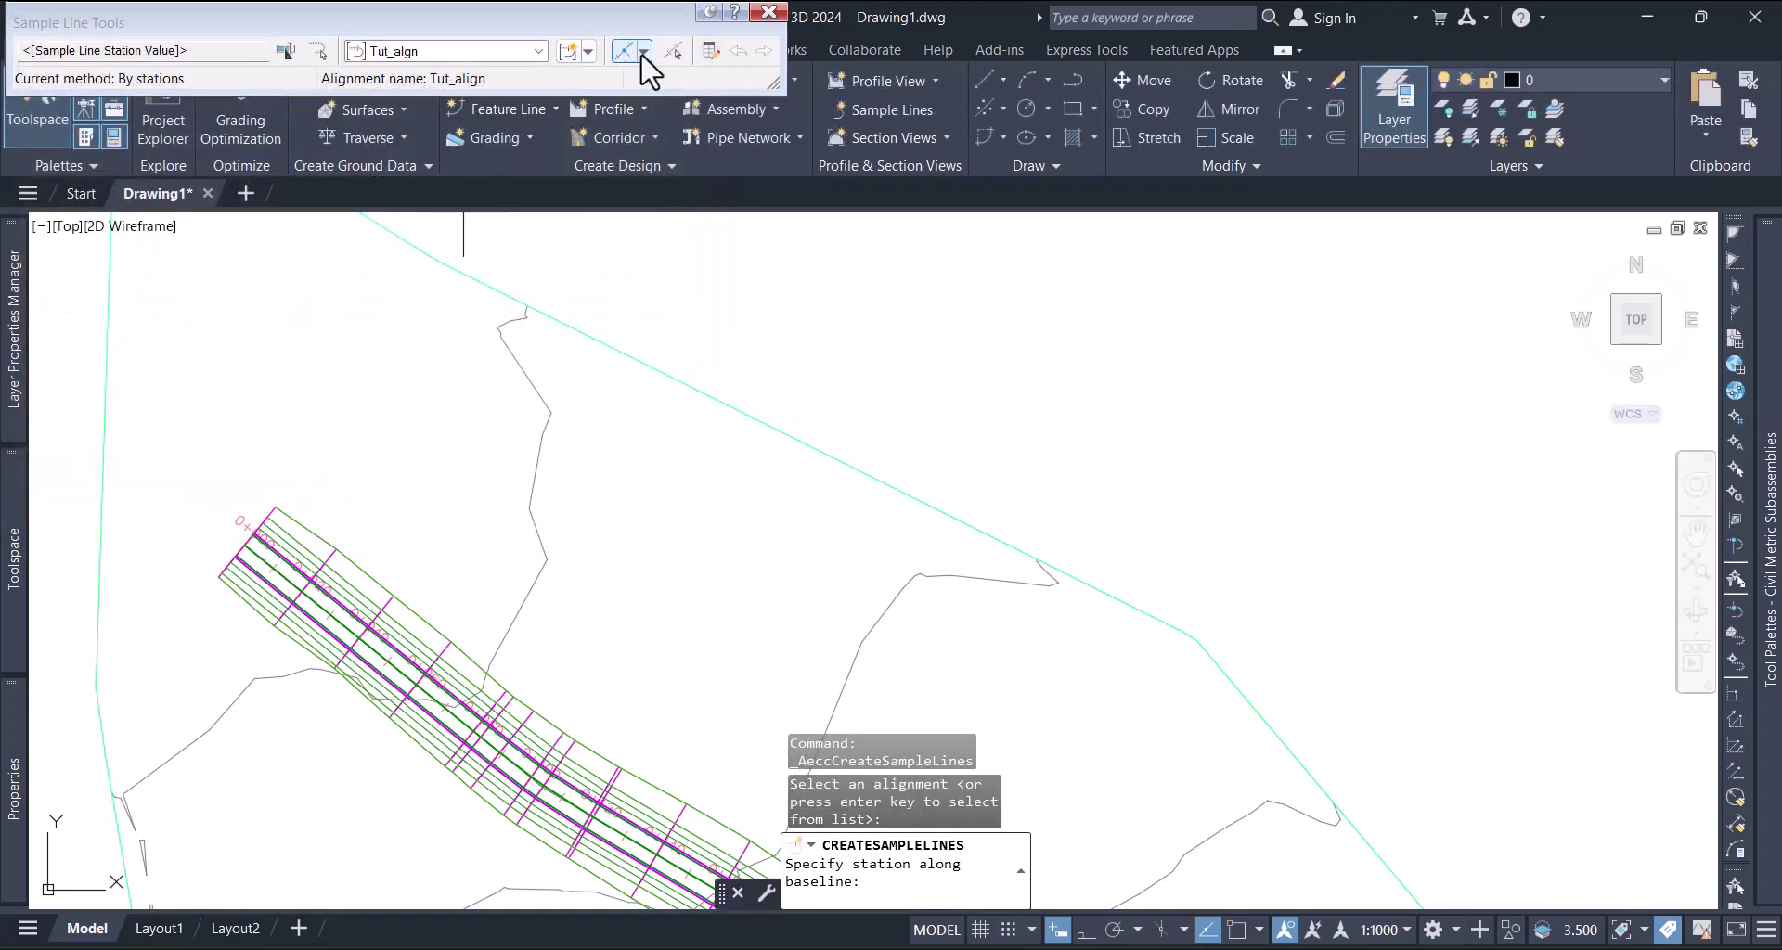
Set up sample lines by range of stations and set the additional sample control At Range Start to True.
left_click(643, 54)
left_click(659, 75)
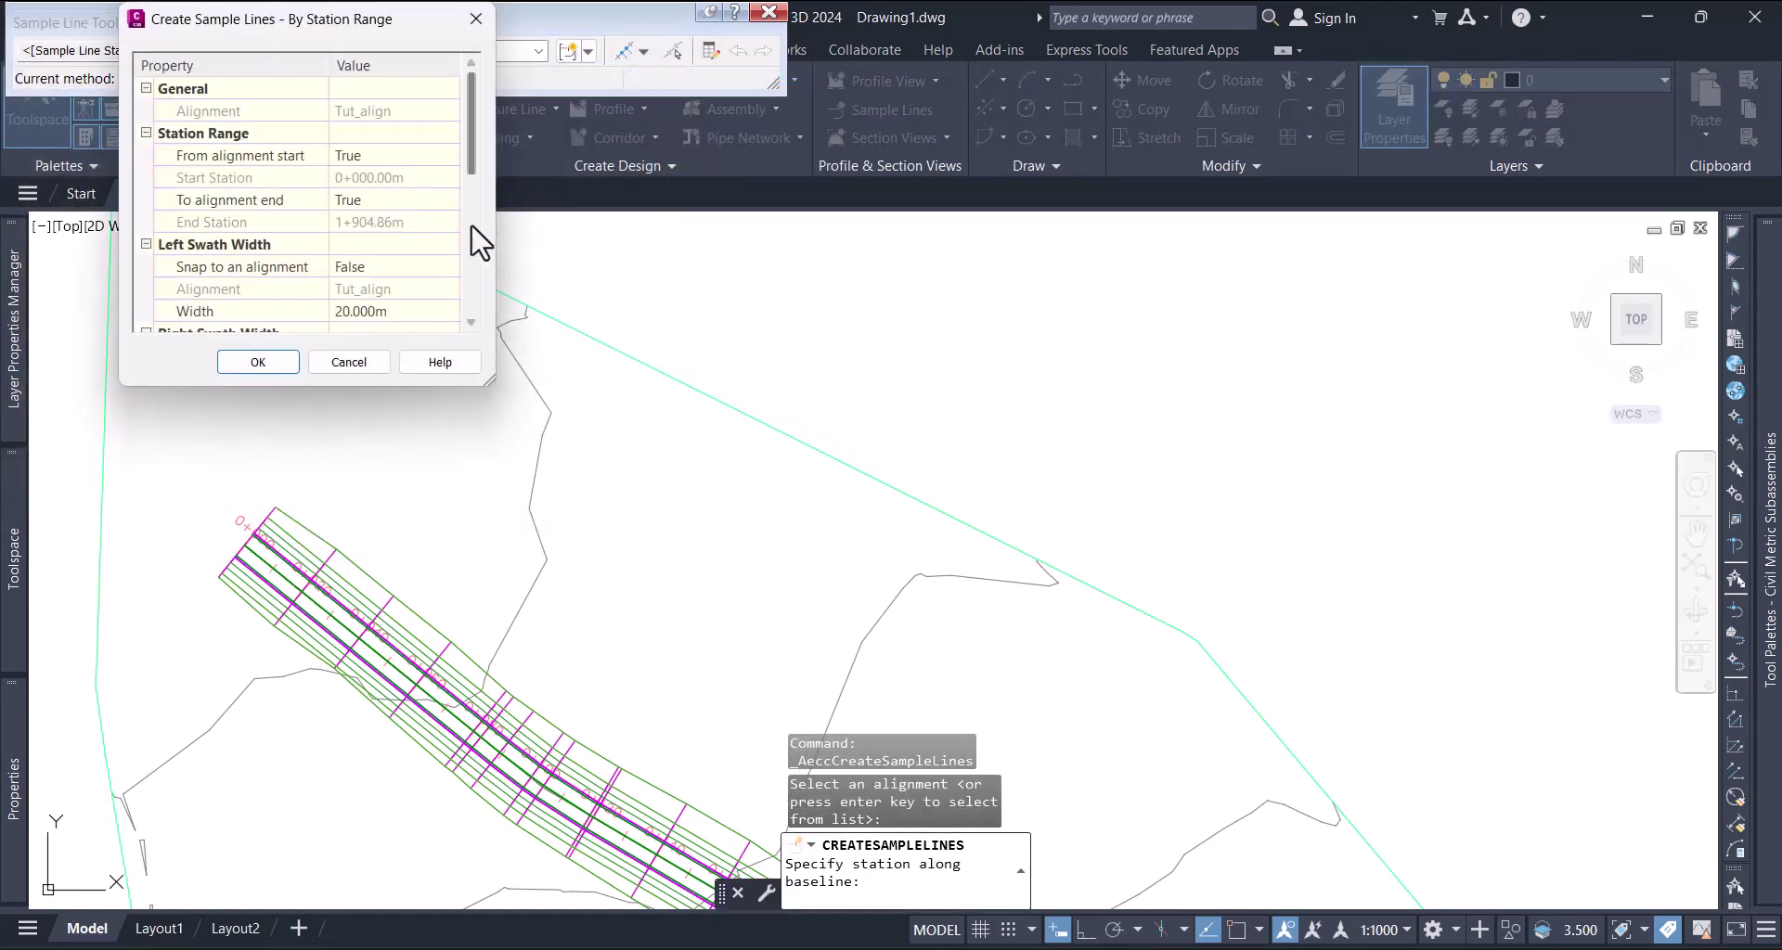
left_click_drag(470, 104, 451, 281)
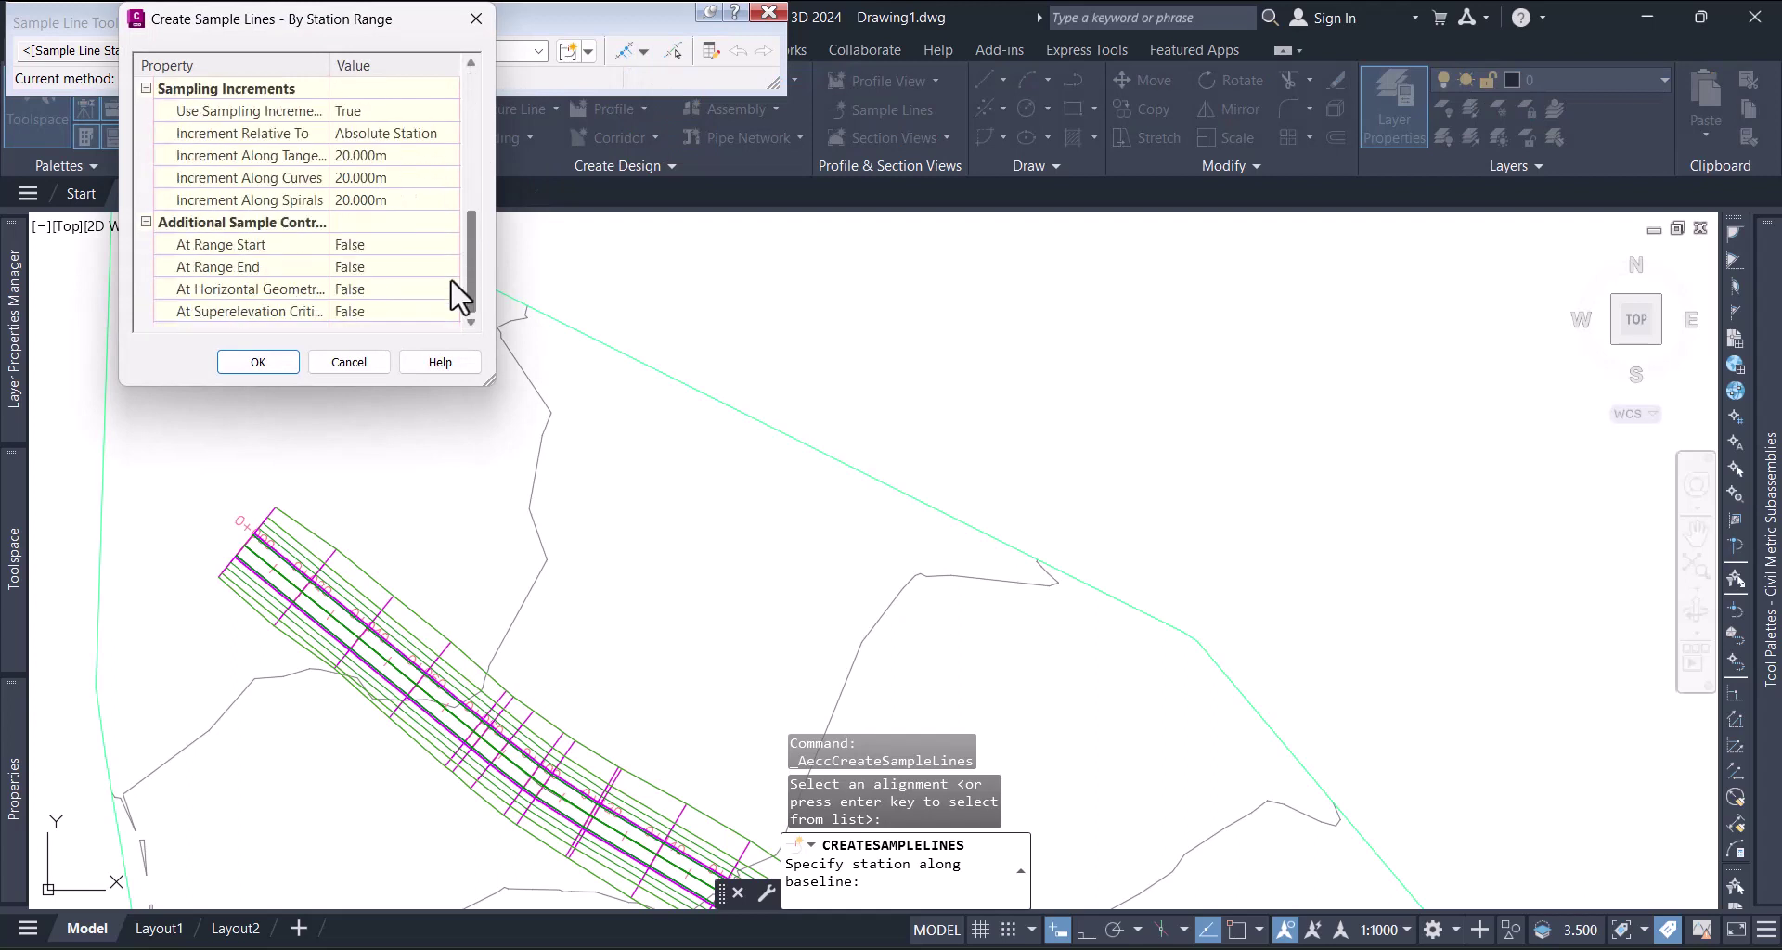
left_click(390, 244)
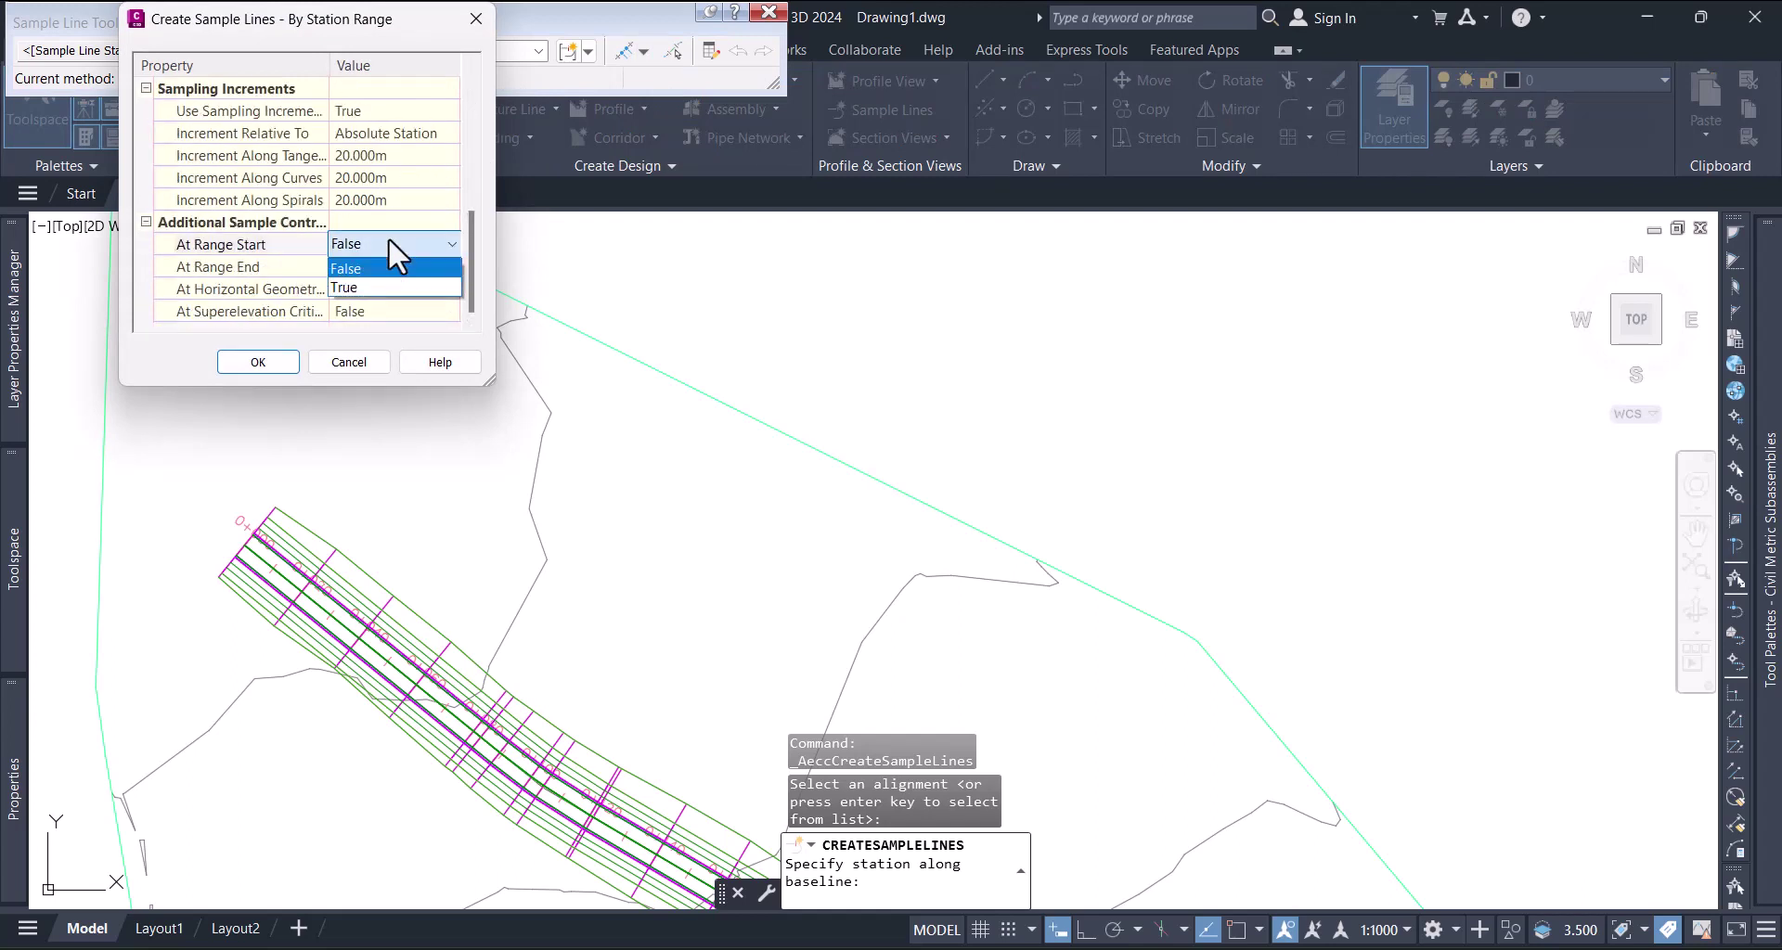
left_click(375, 287)
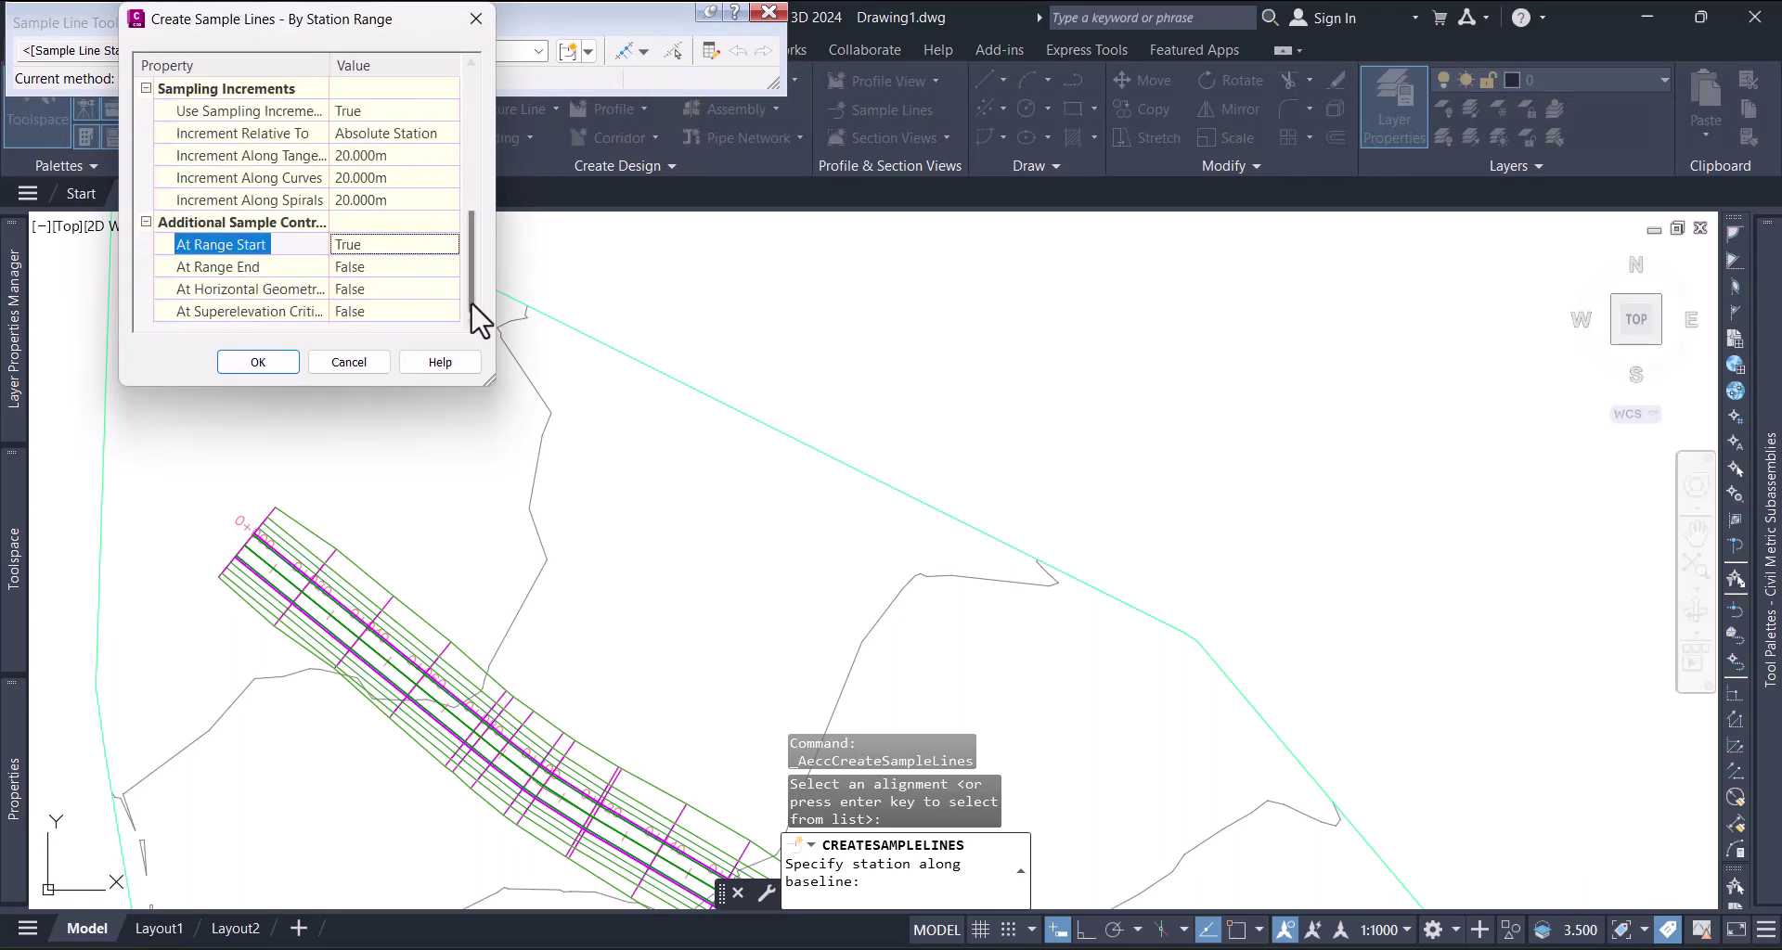
Set the left and right swath widths to 30 m and create the sample lines along the whole alignment.
left_click_drag(474, 310, 493, 231)
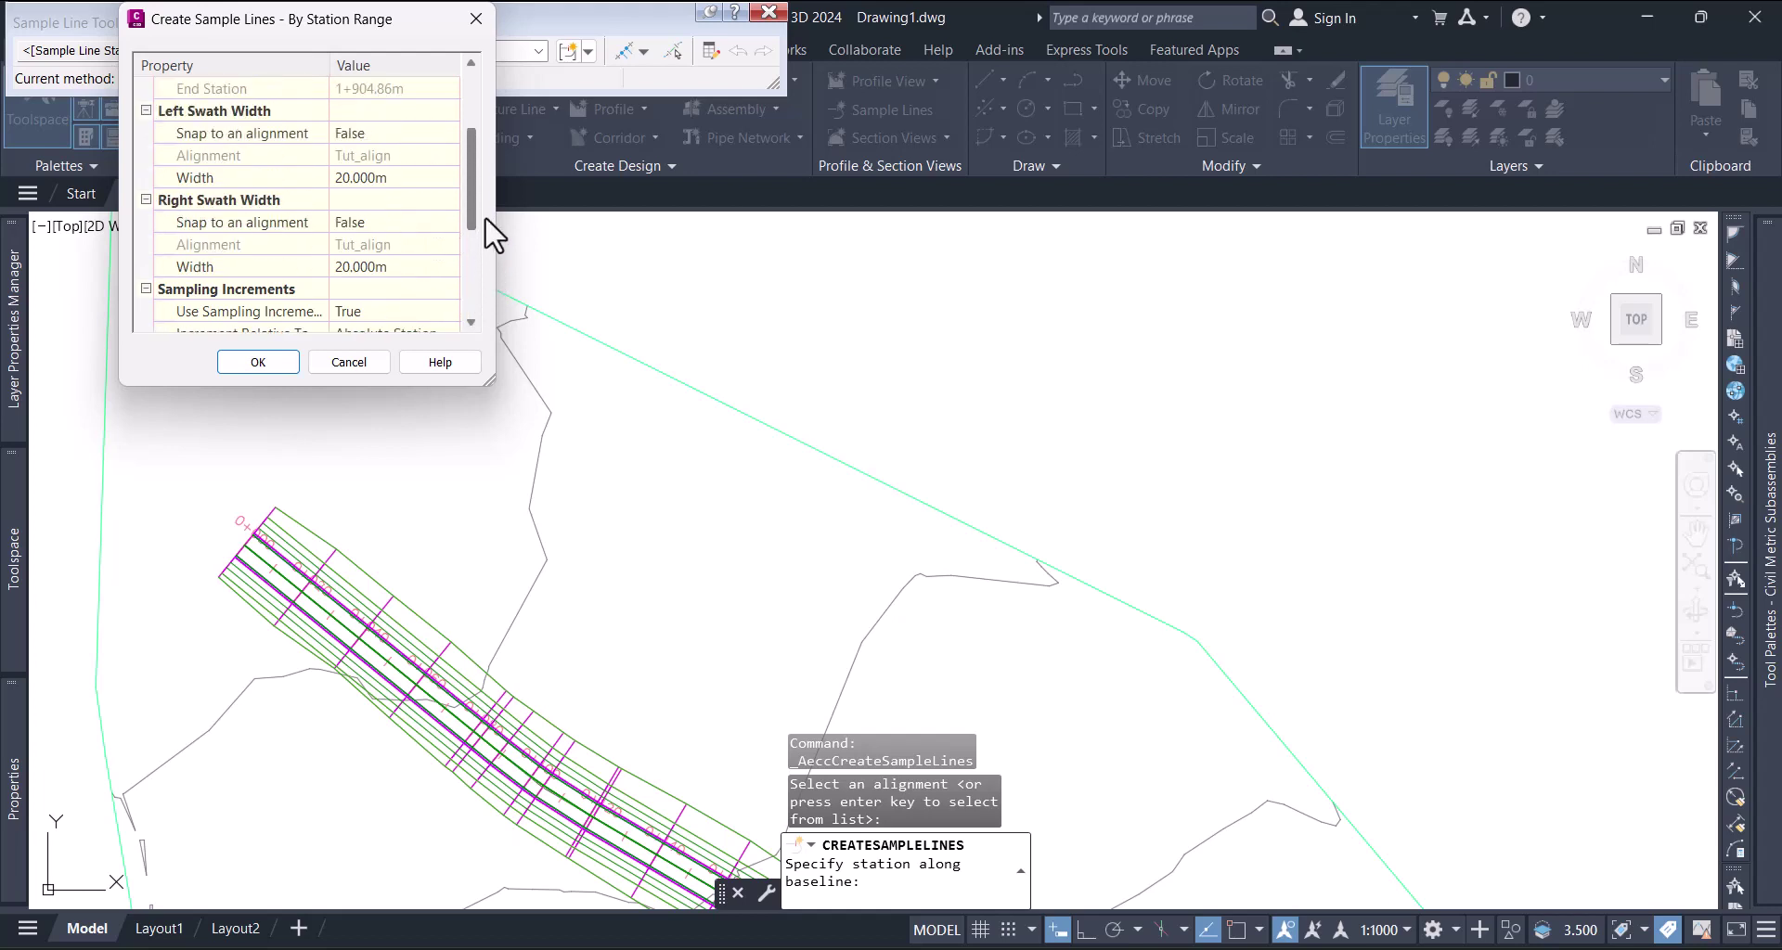
left_click(384, 177)
type("30")
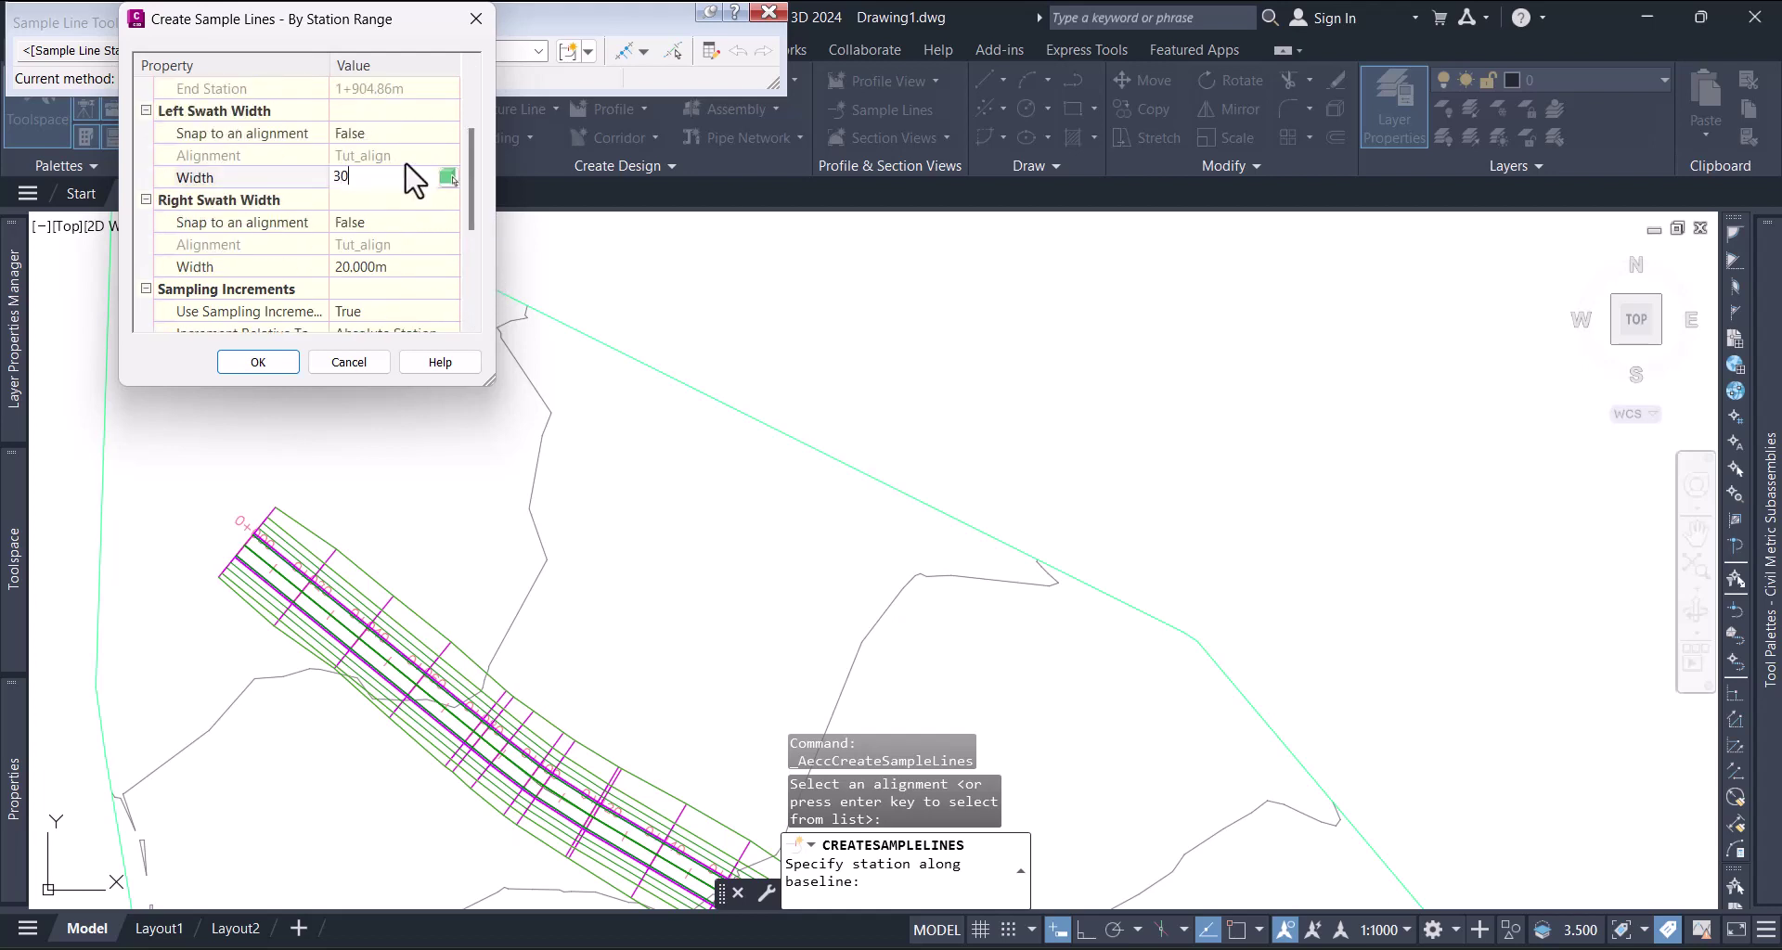
left_click(368, 267)
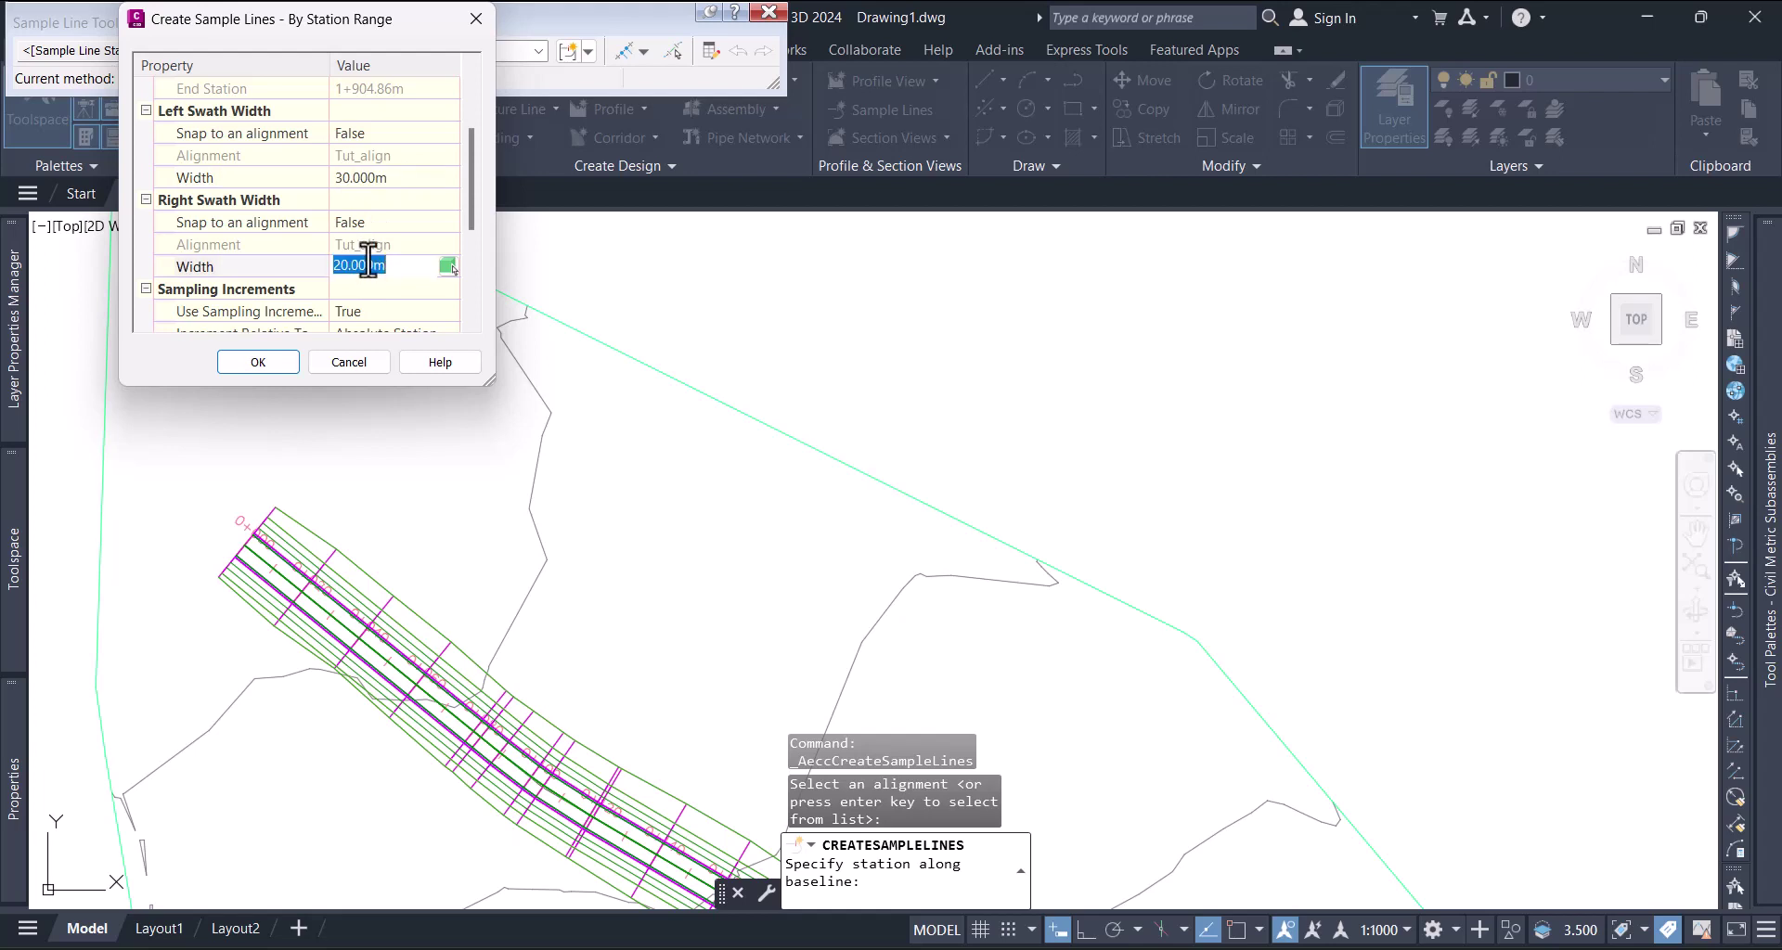
type("30")
key("Return")
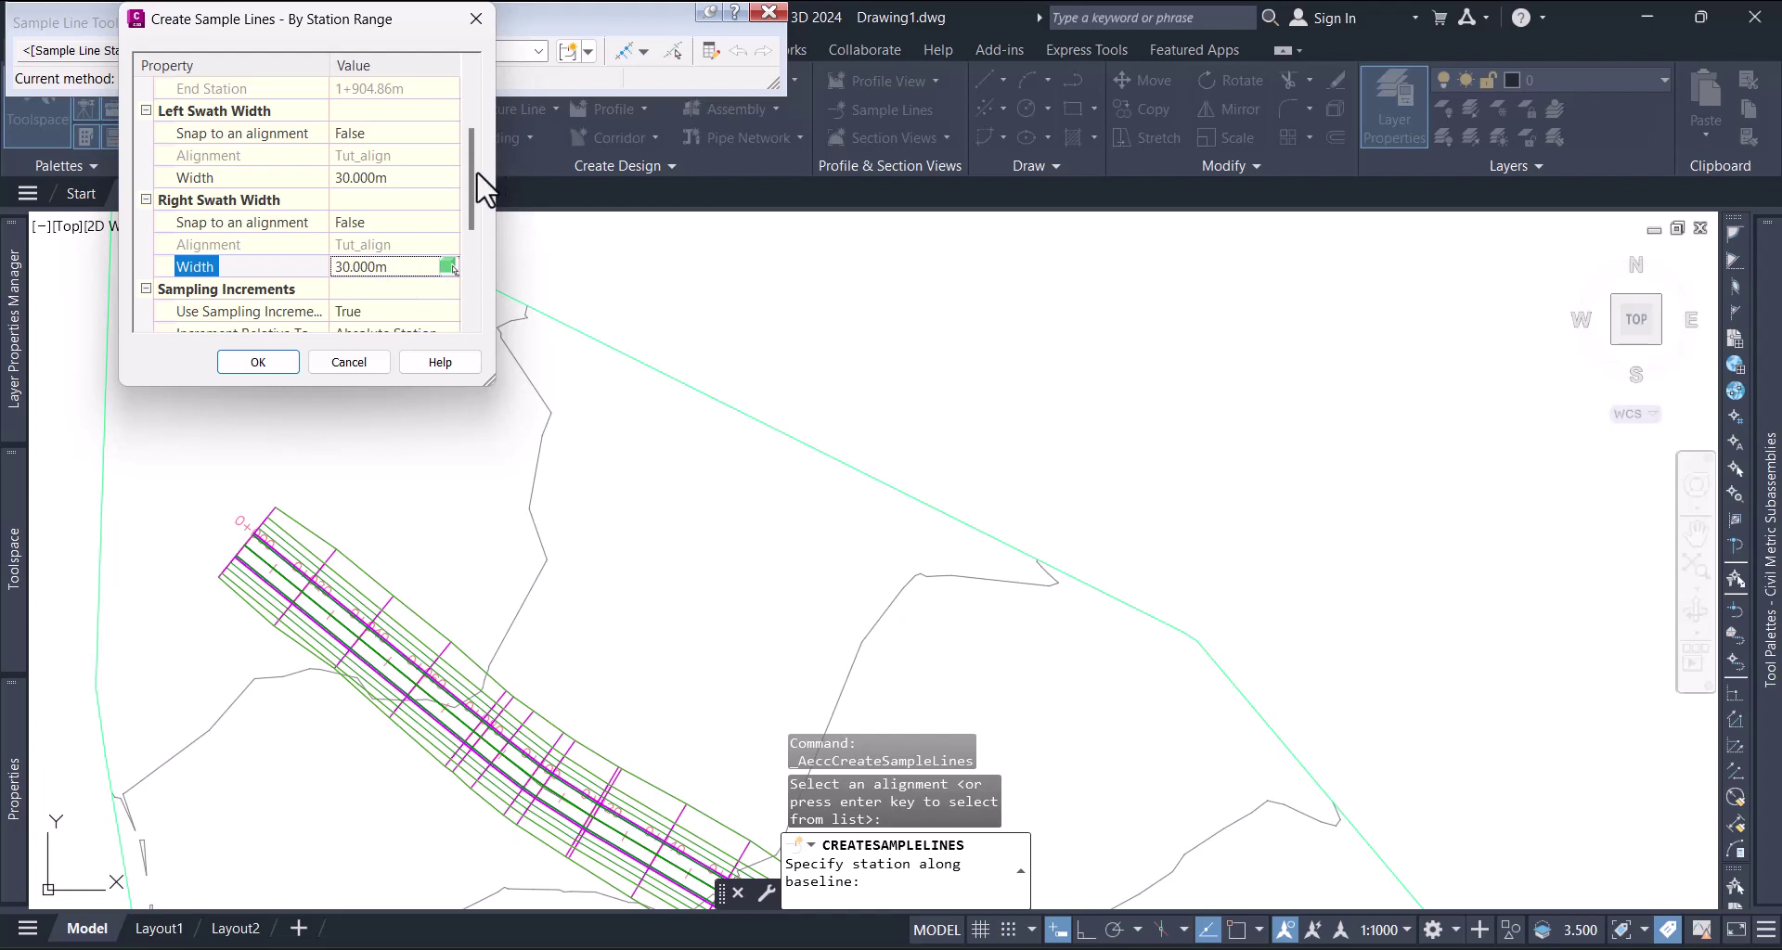
left_click_drag(472, 199, 474, 214)
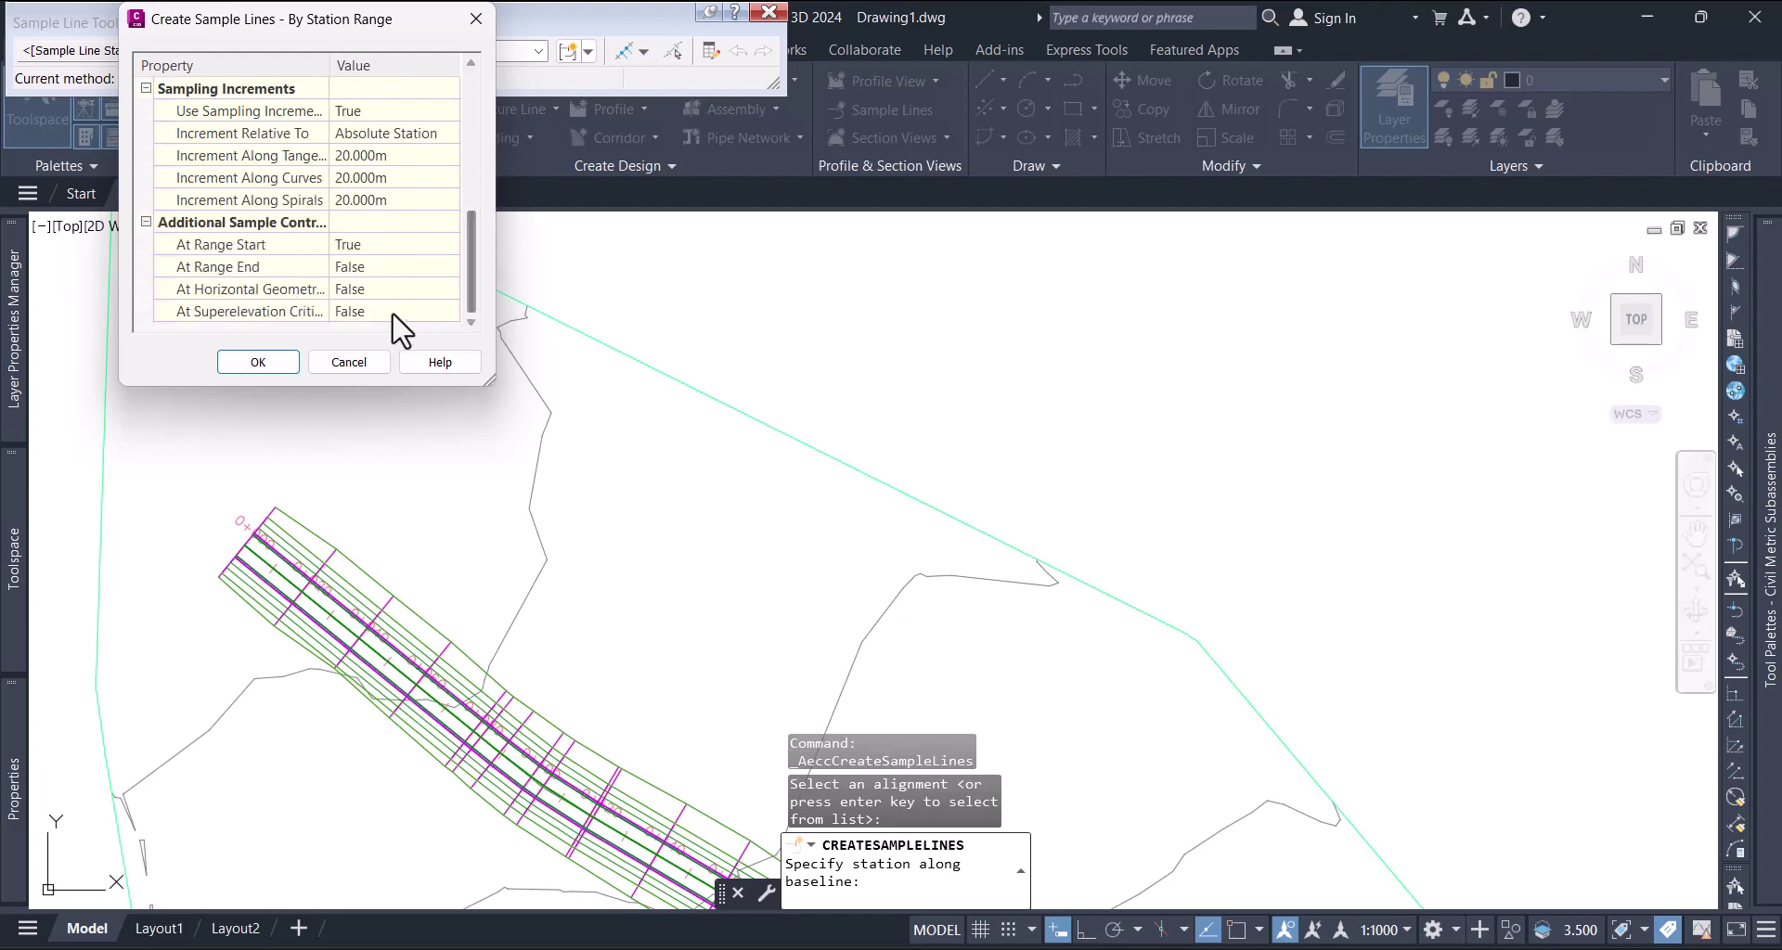
left_click(249, 364)
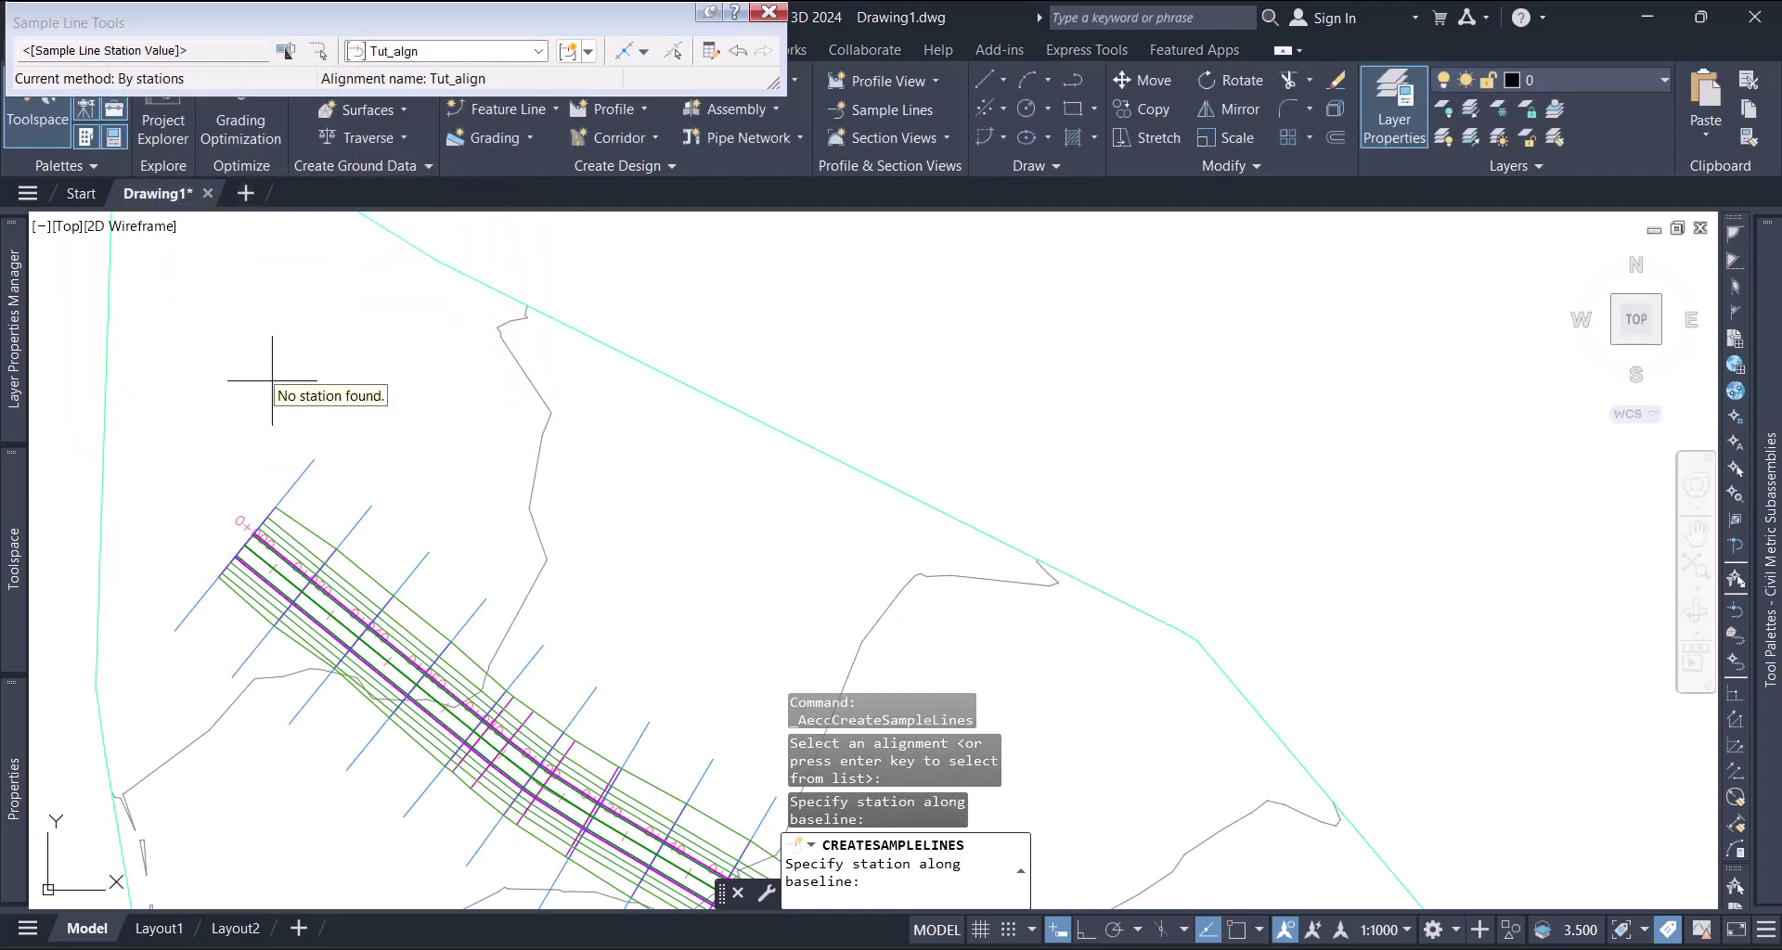
Check the sample lines along the corridor from start to end and finish the sample line command.
scroll(214, 367, "down", 2)
scroll(213, 367, "down", 4)
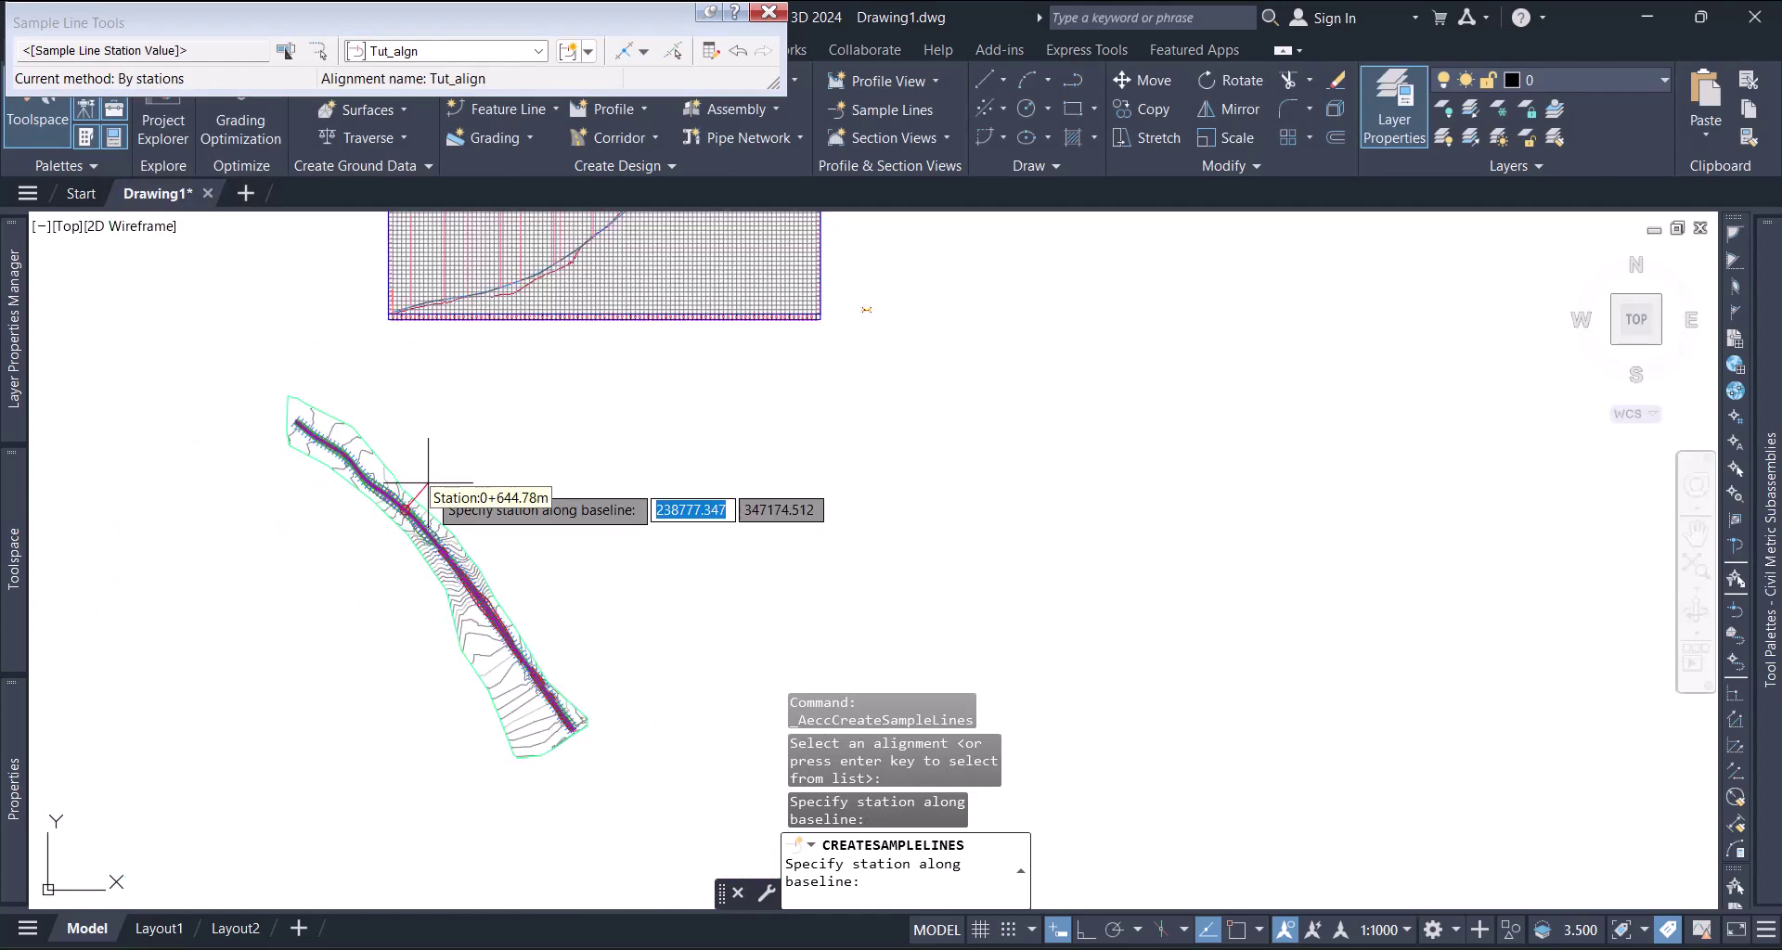
scroll(524, 729, "up", 5)
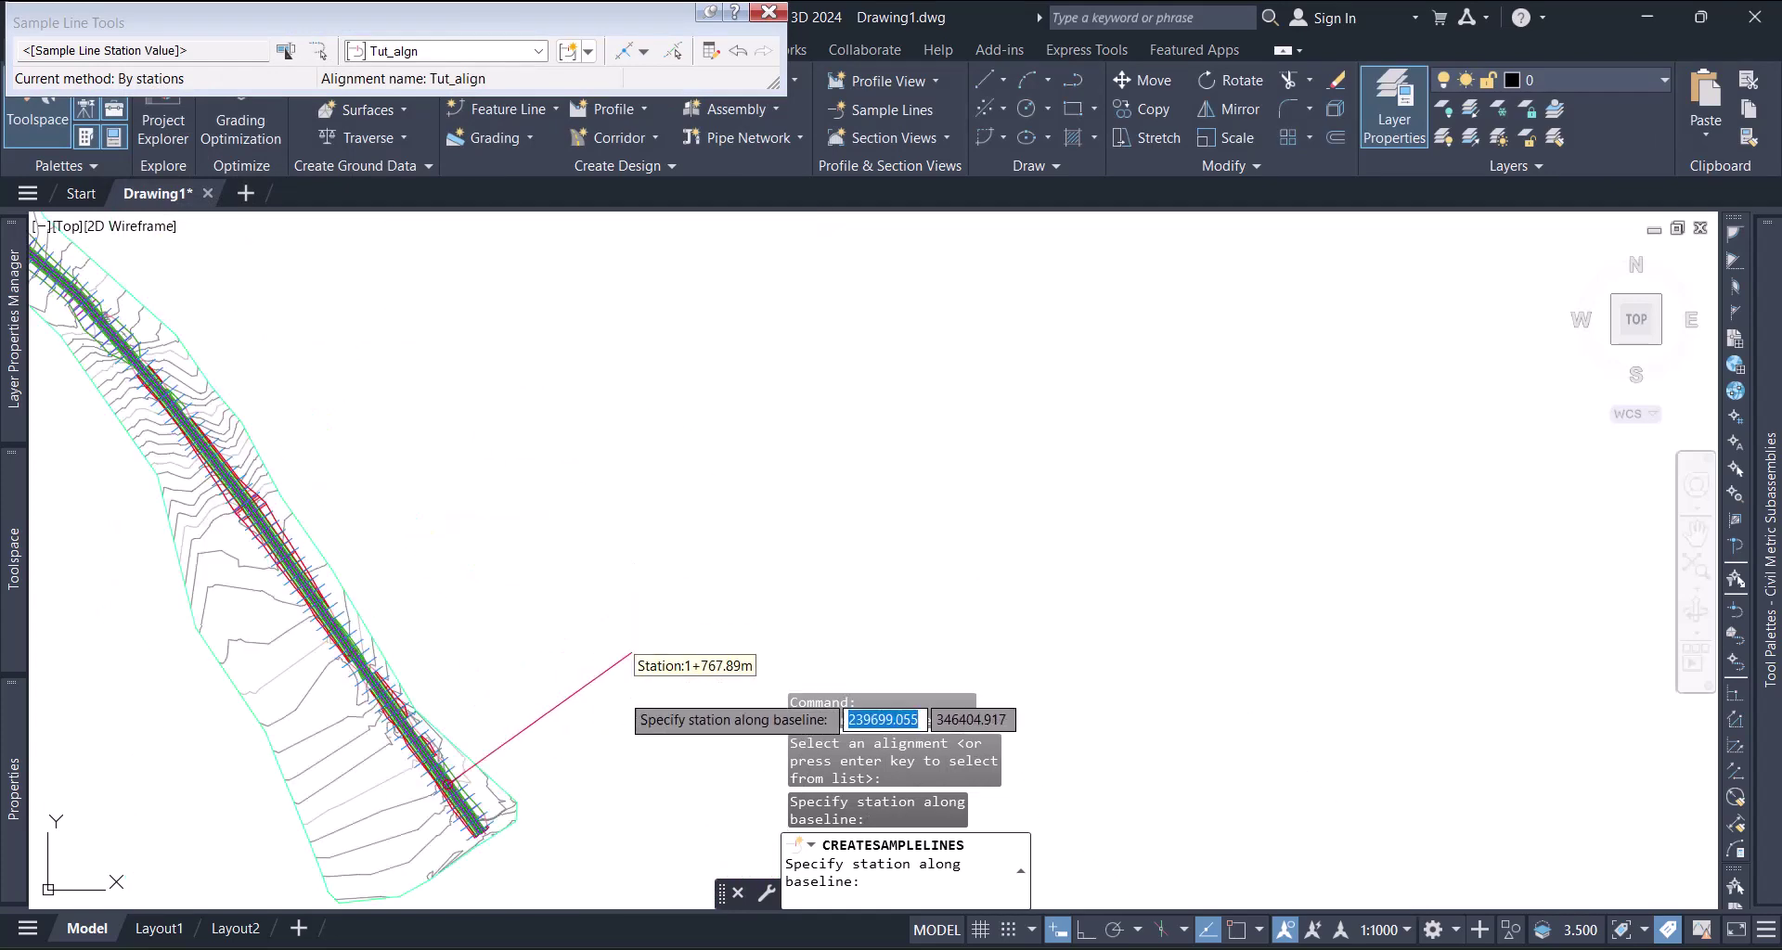
scroll(632, 668, "down", 4)
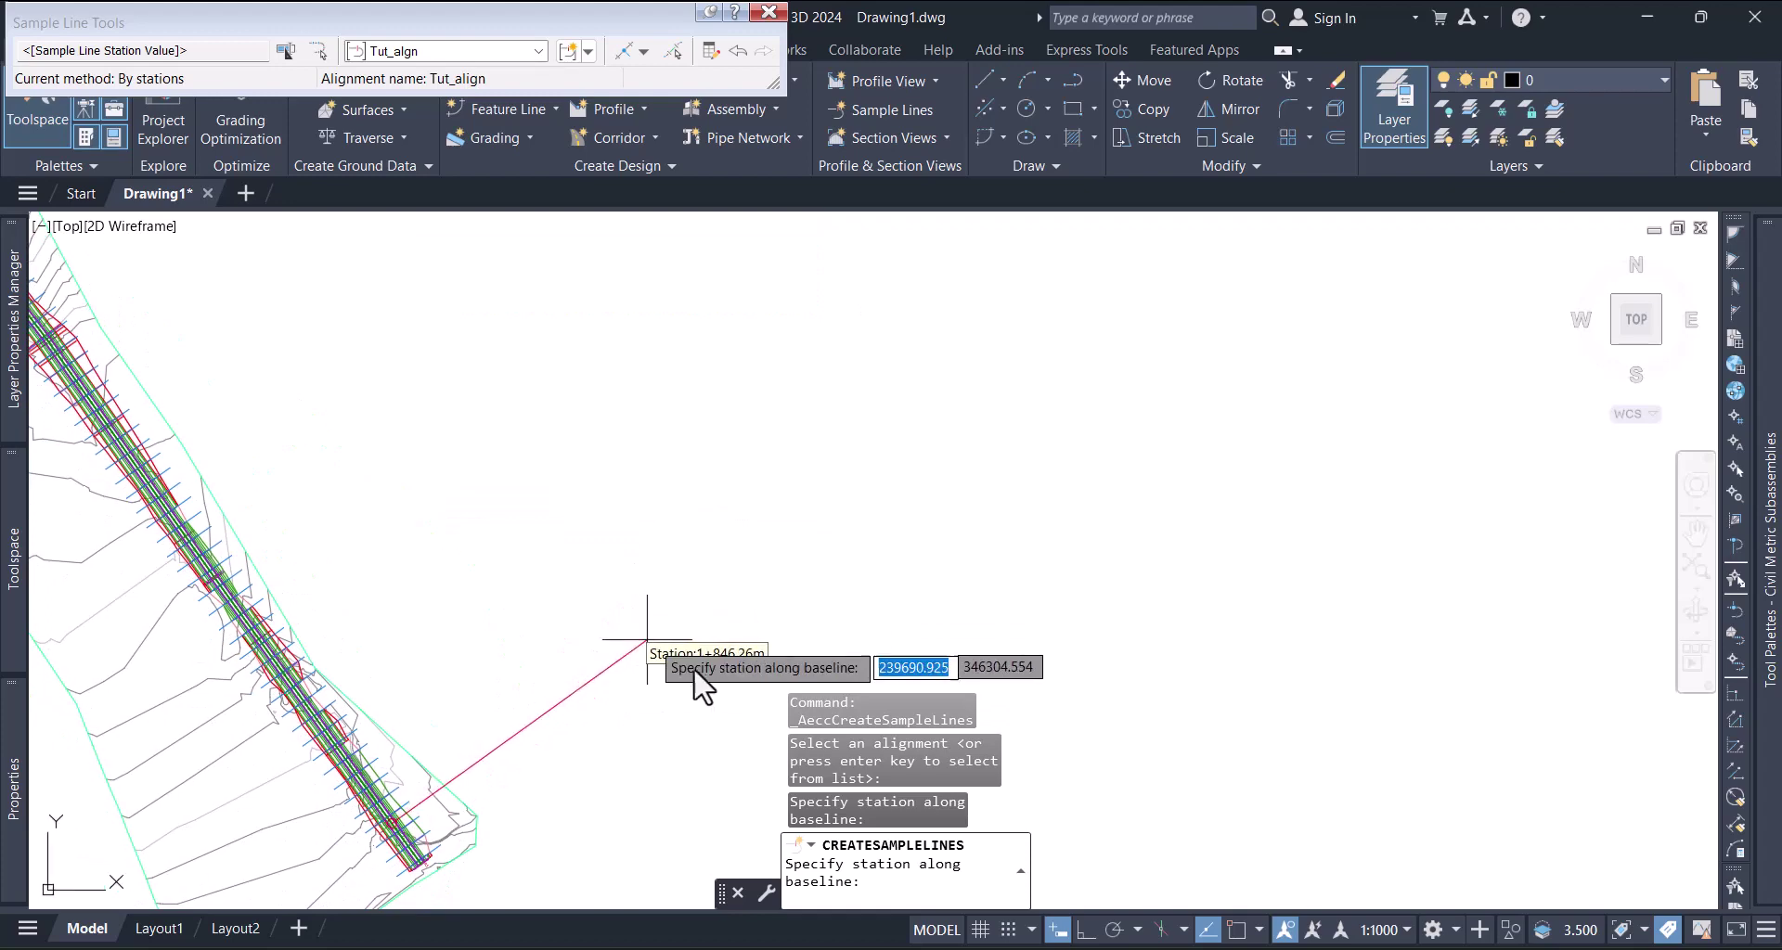
scroll(388, 362, "up", 5)
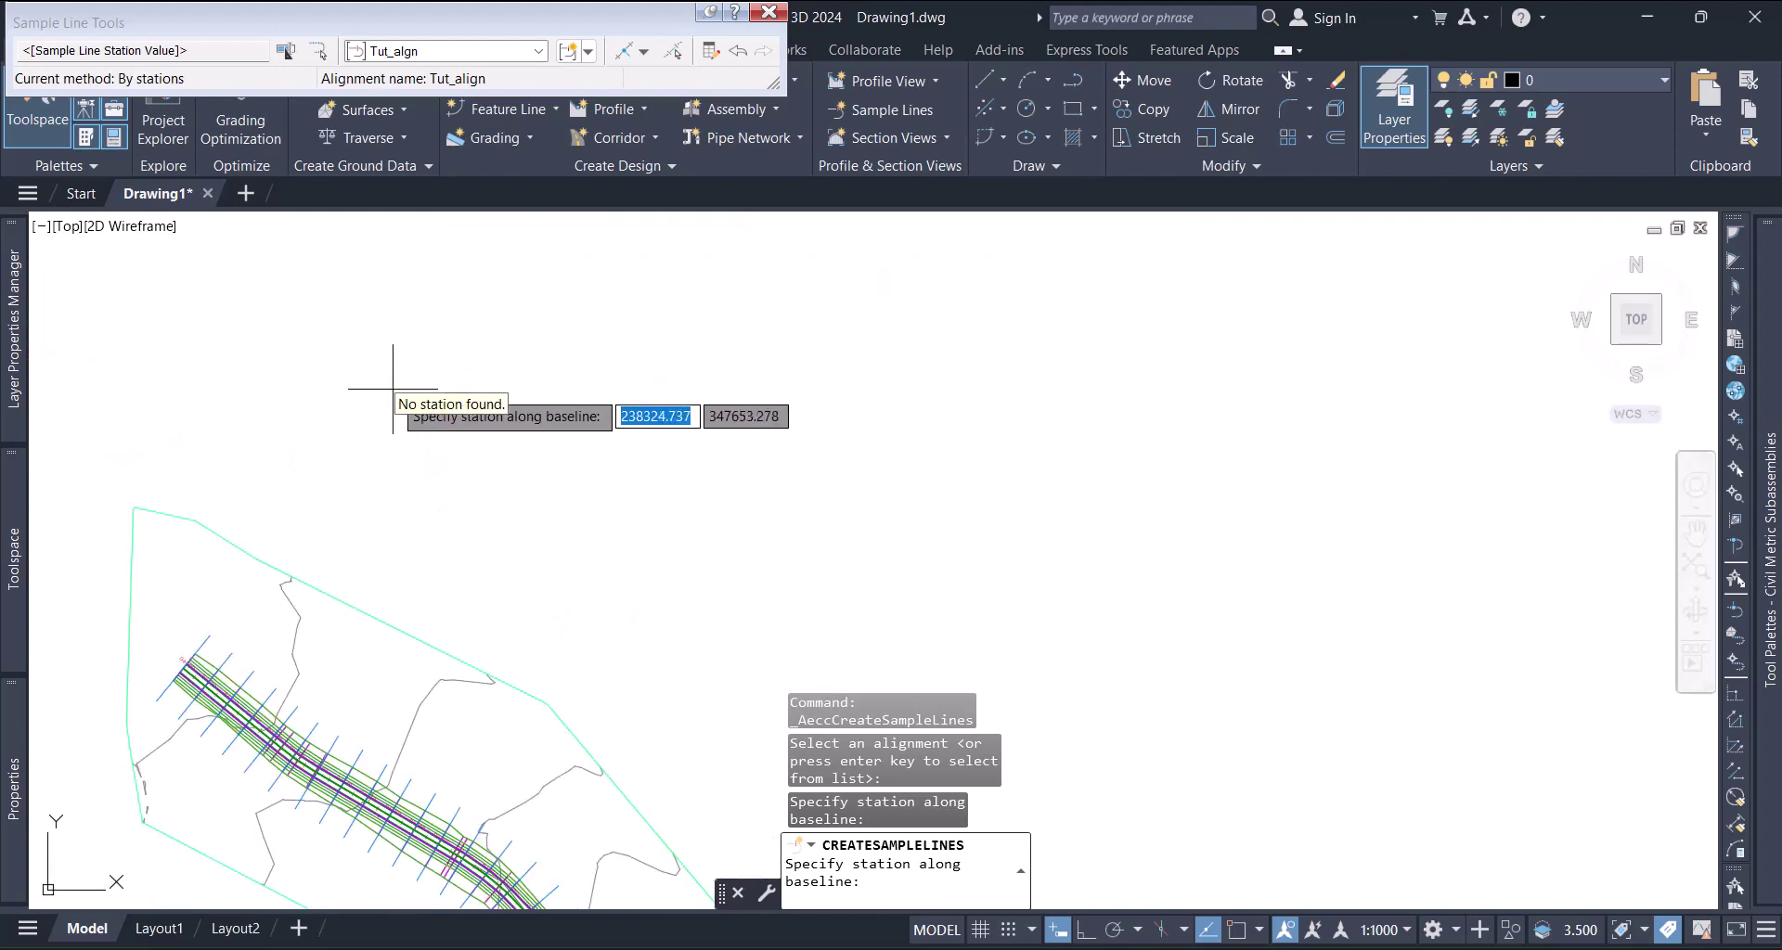
key("Return")
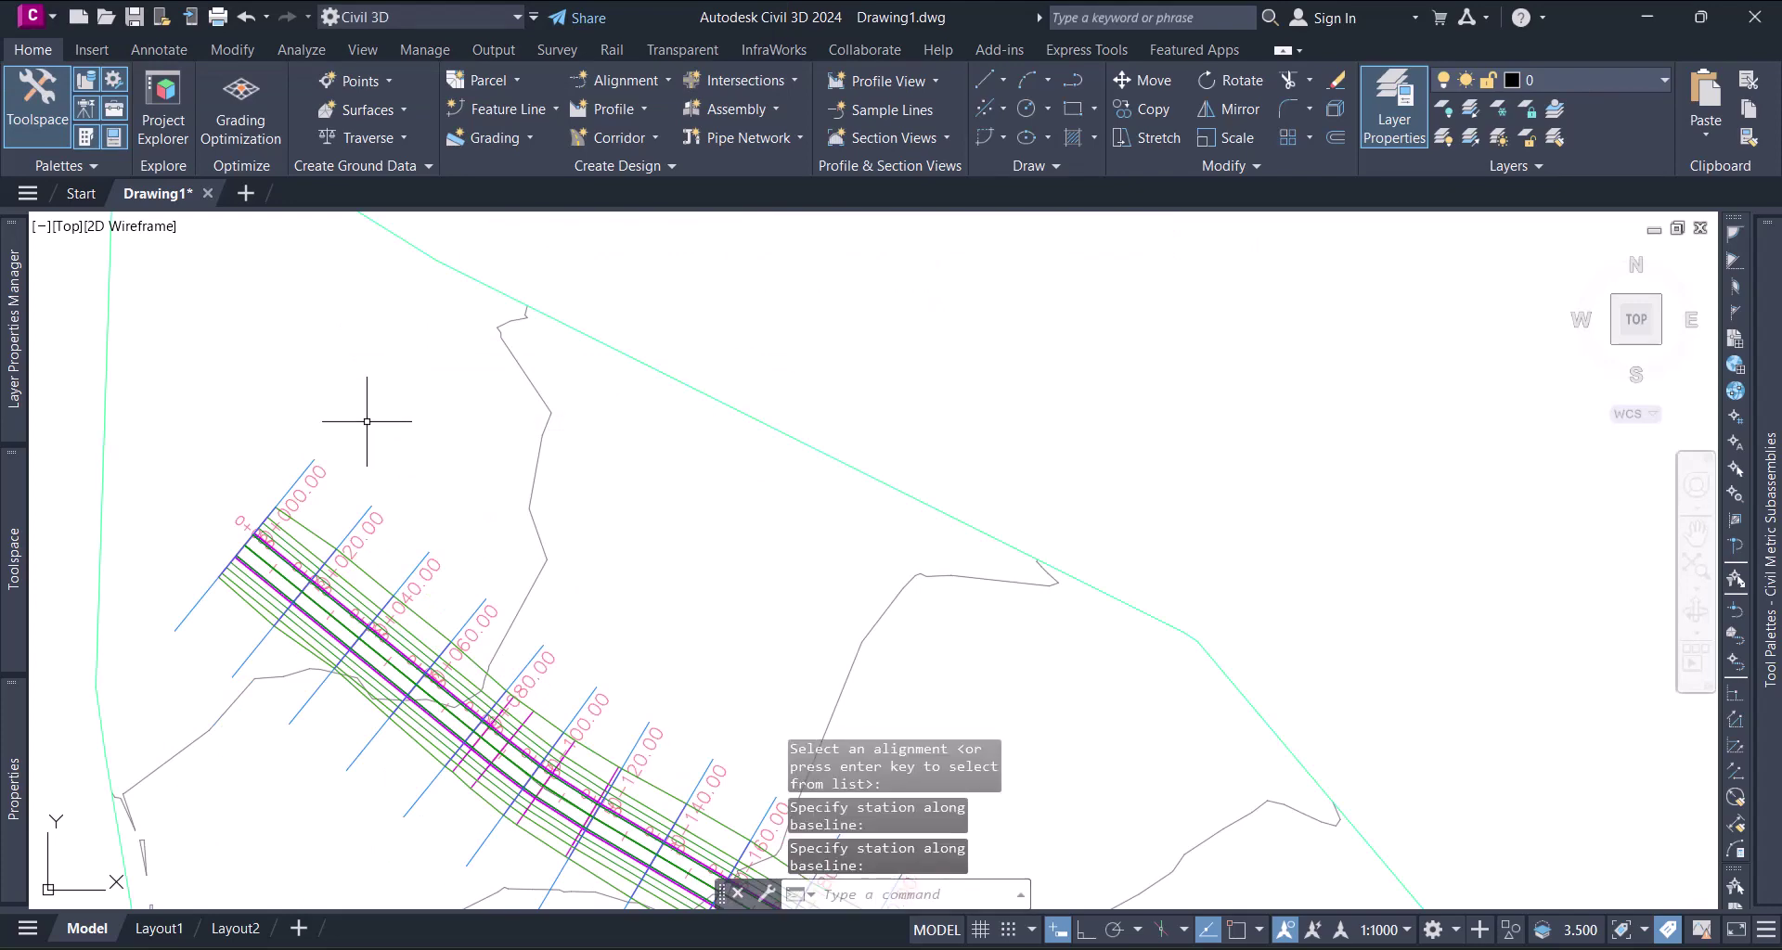
Select the sample line at station 0+000.00 at the alignment start.
scroll(283, 515, "up", 2)
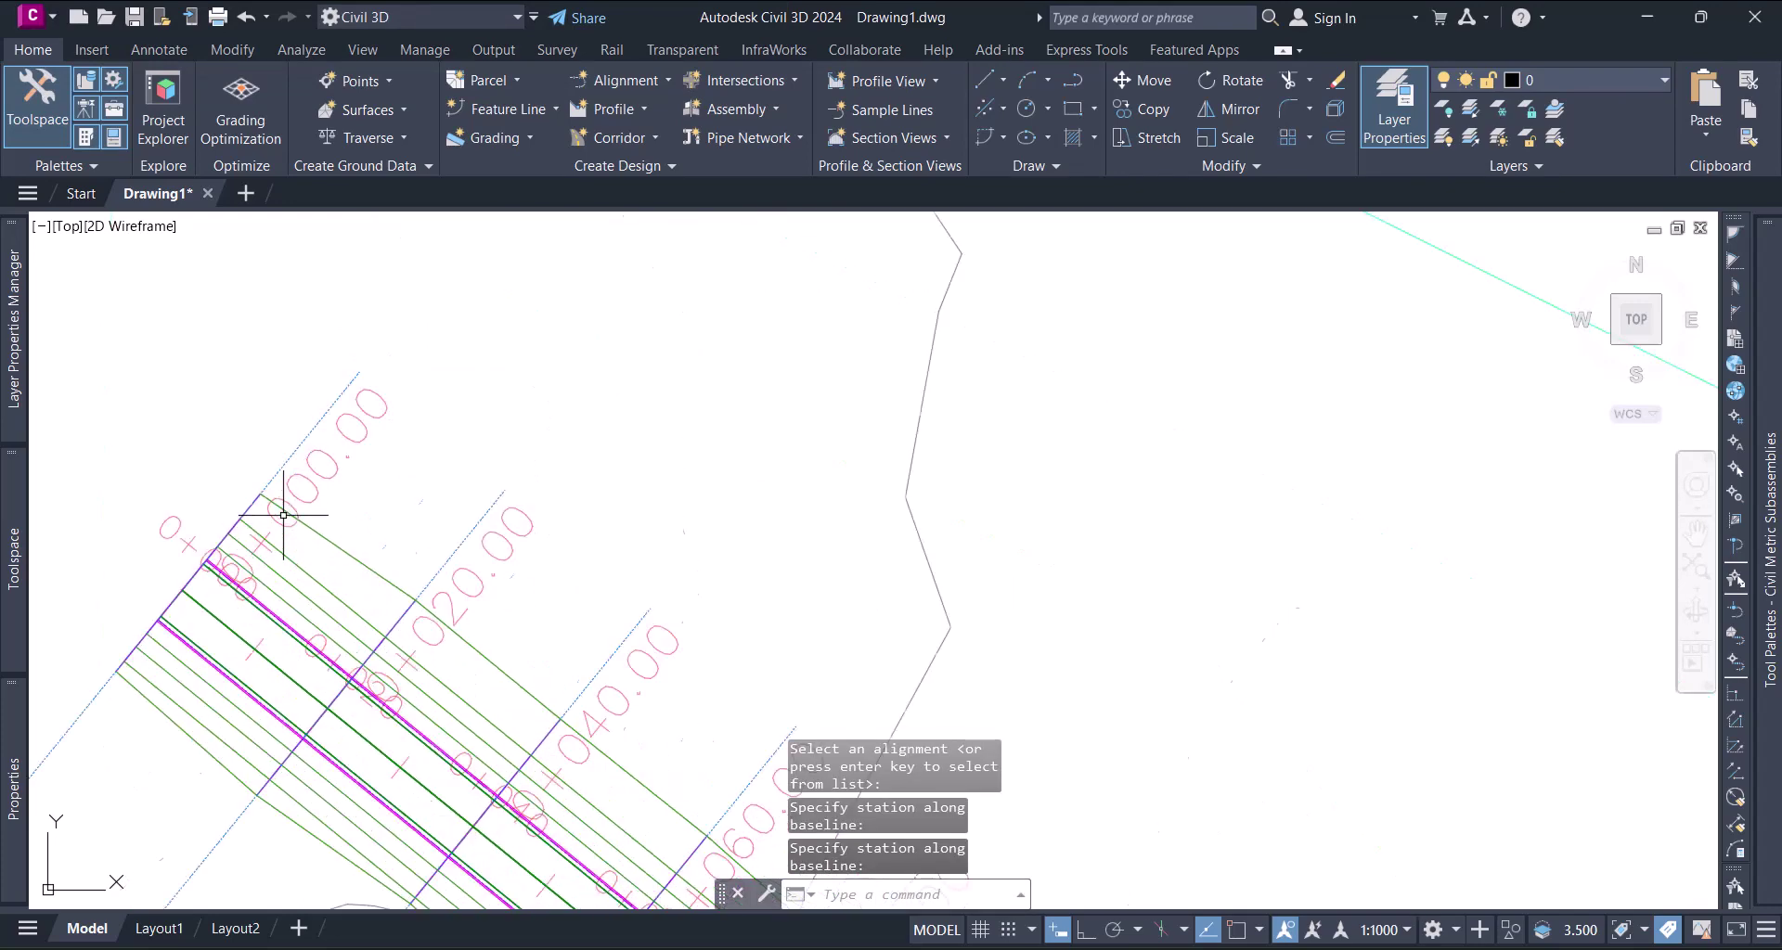
left_click(305, 433)
scroll(418, 406, "down", 5)
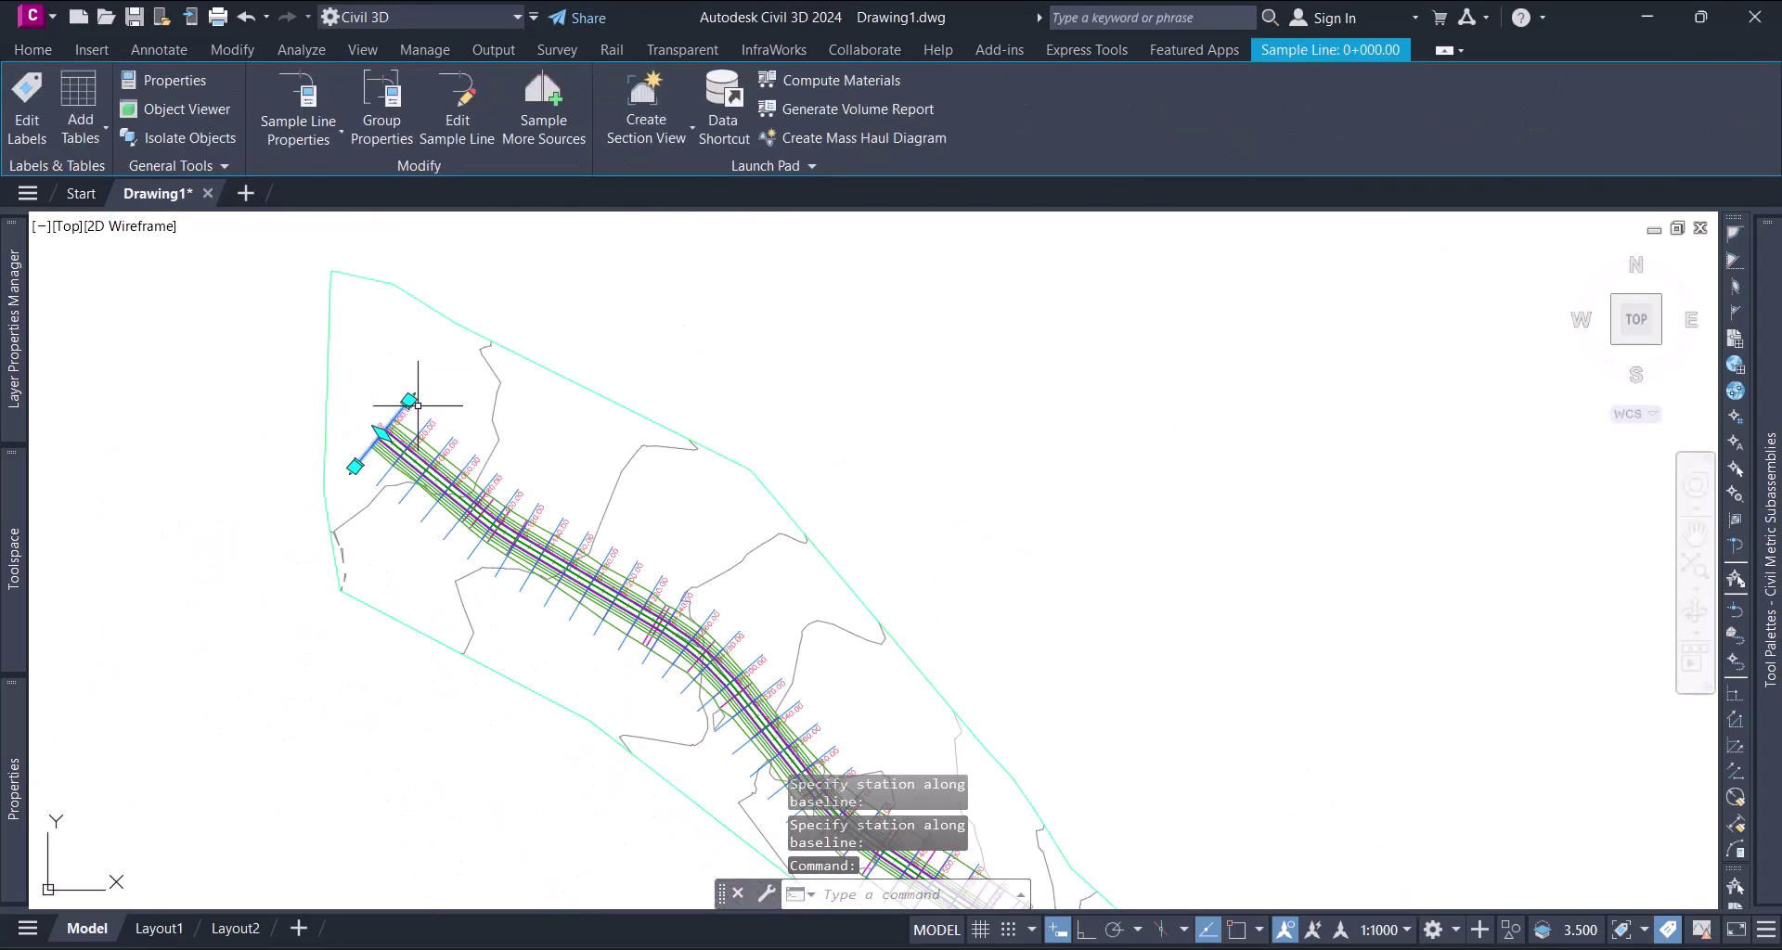